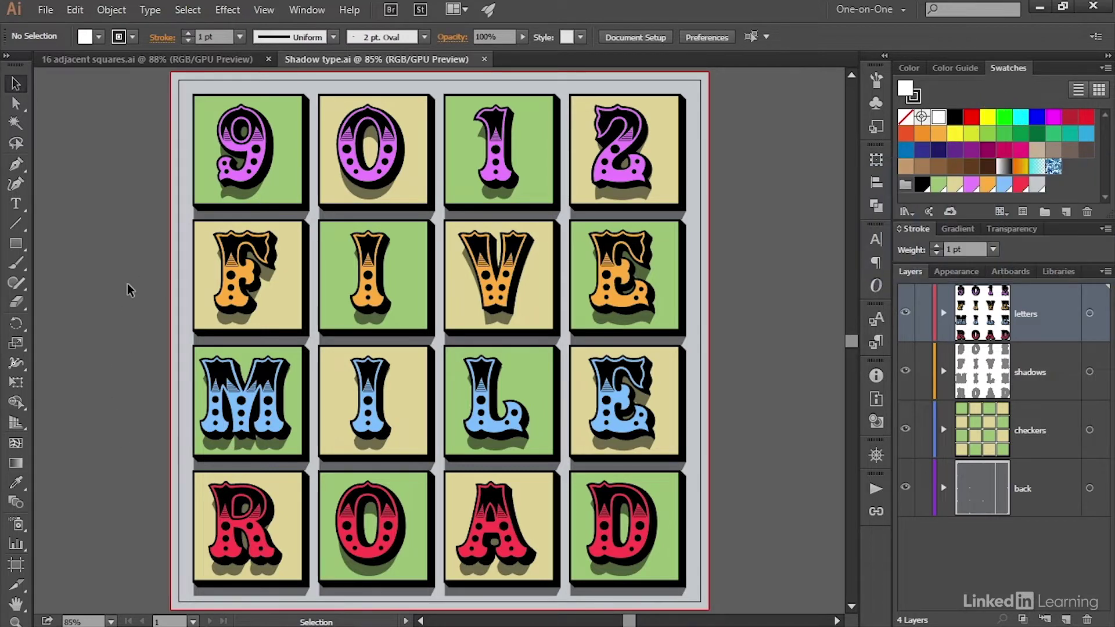
Switch to the 16 adjacent squares.ai document and choose Select > All on Active Artboard.
key("ctrl+Tab")
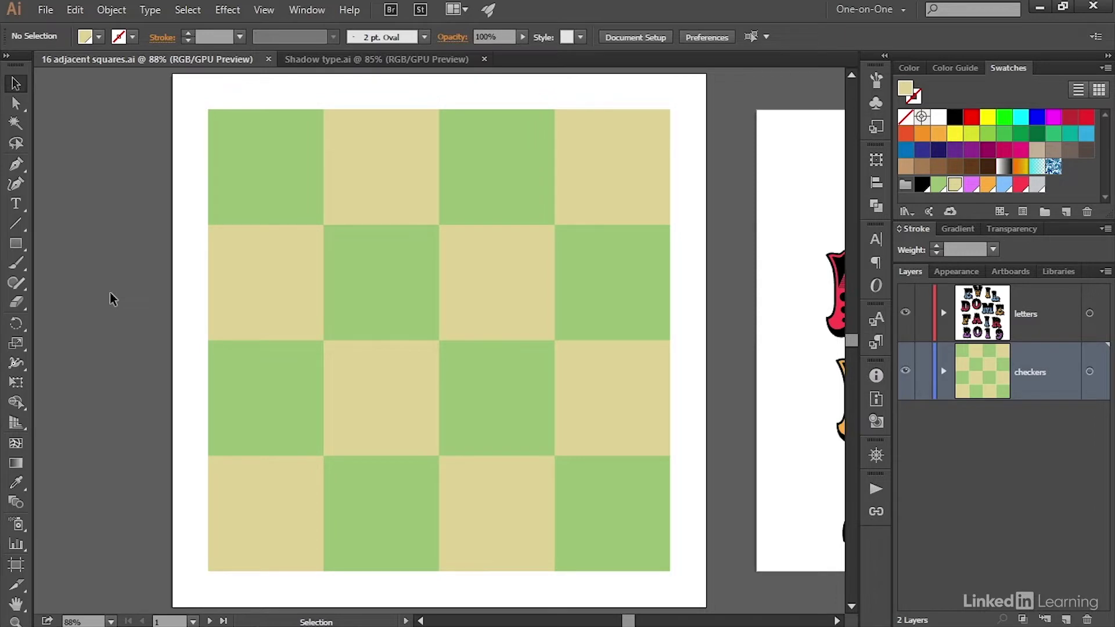
key("ctrl+Tab")
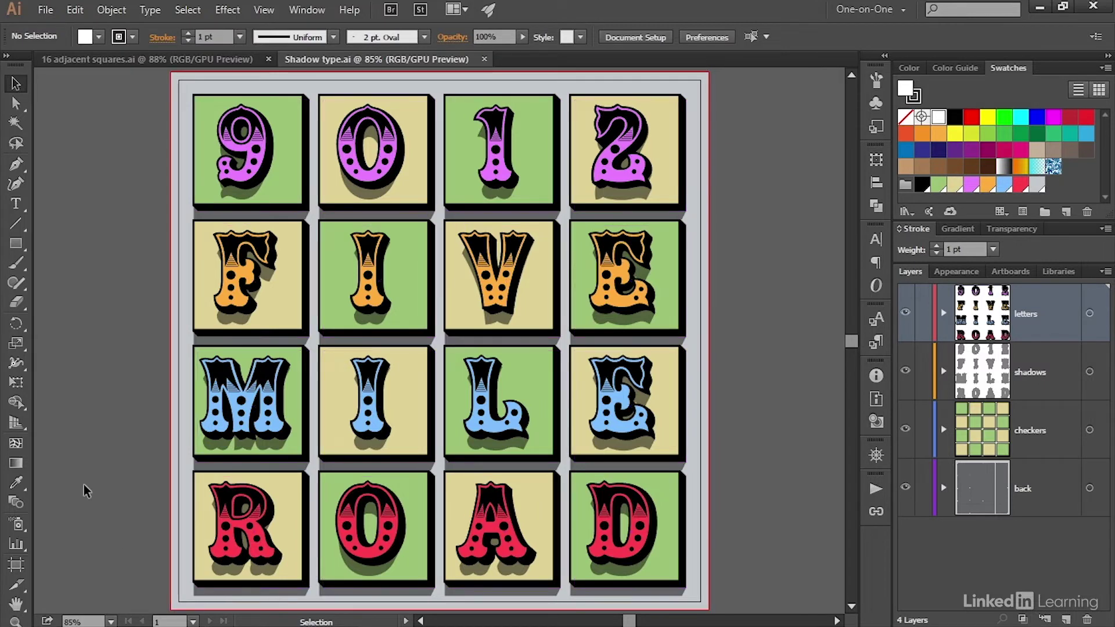
key("ctrl+Tab")
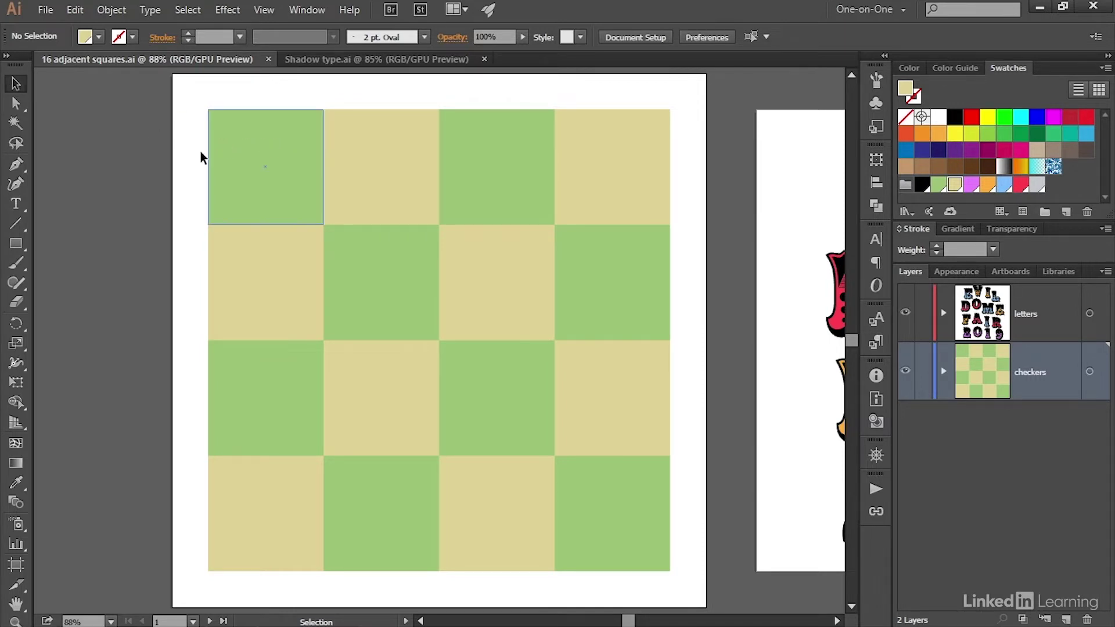
left_click(188, 9)
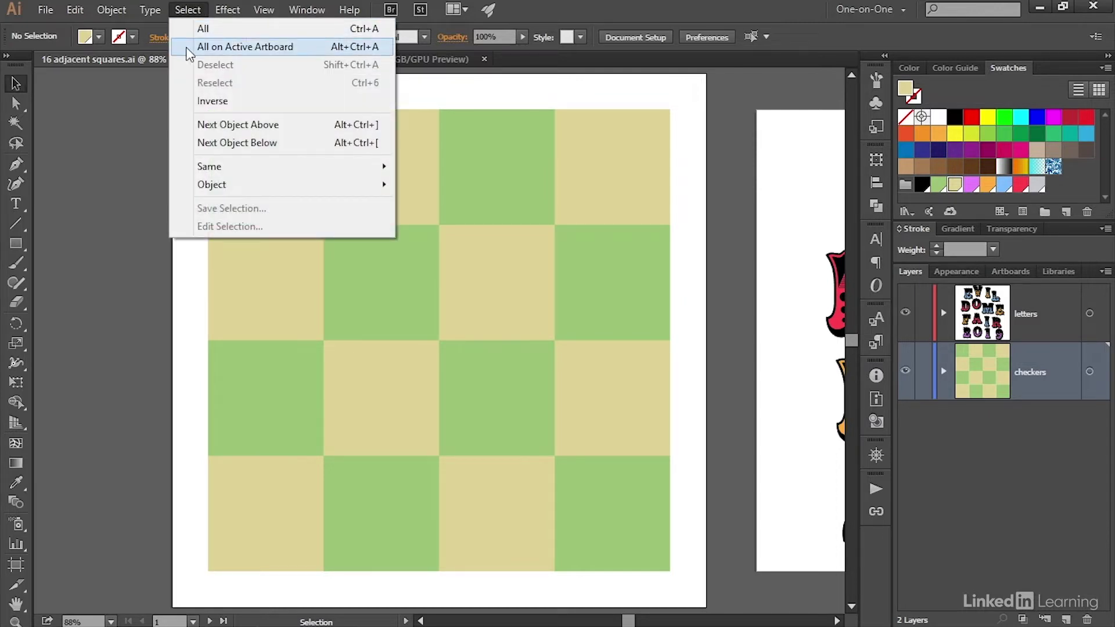
left_click(320, 45)
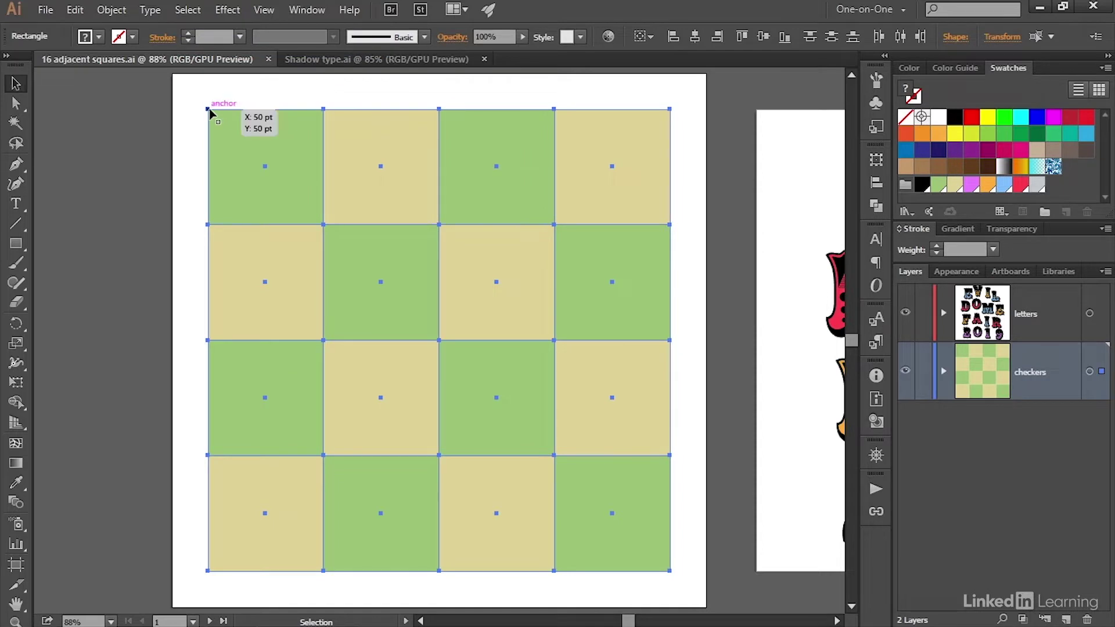
Drag the checkerboard's top-left corner onto the artboard corner and zoom in to check the fit.
left_click_drag(207, 109, 172, 153)
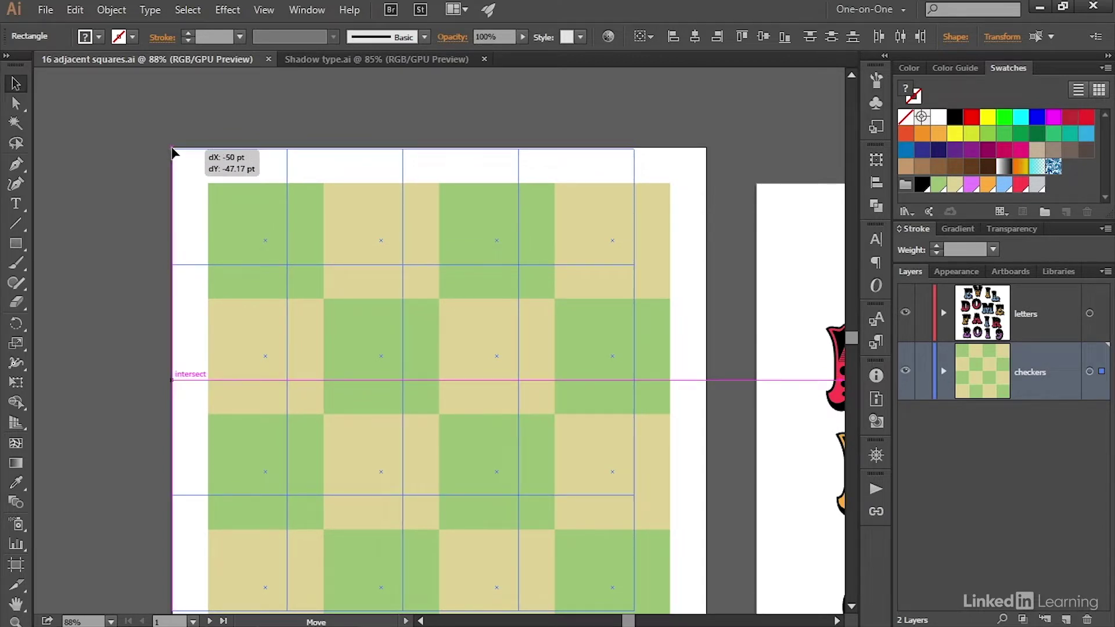
left_click_drag(173, 152, 173, 153)
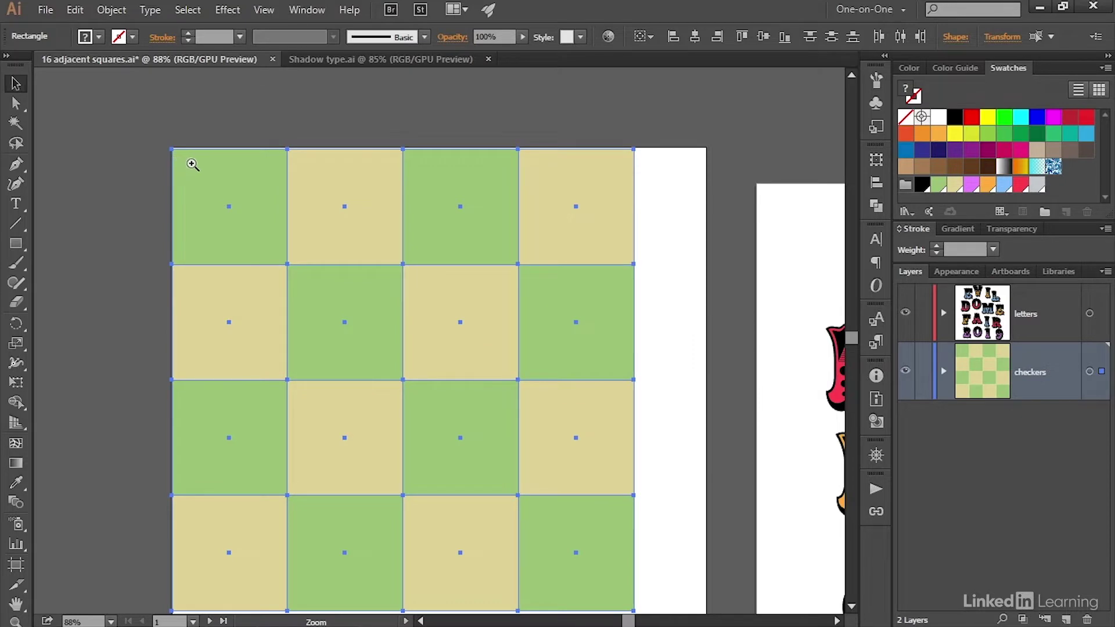
left_click(187, 163)
left_click(485, 357)
left_click(392, 337)
left_click(345, 308)
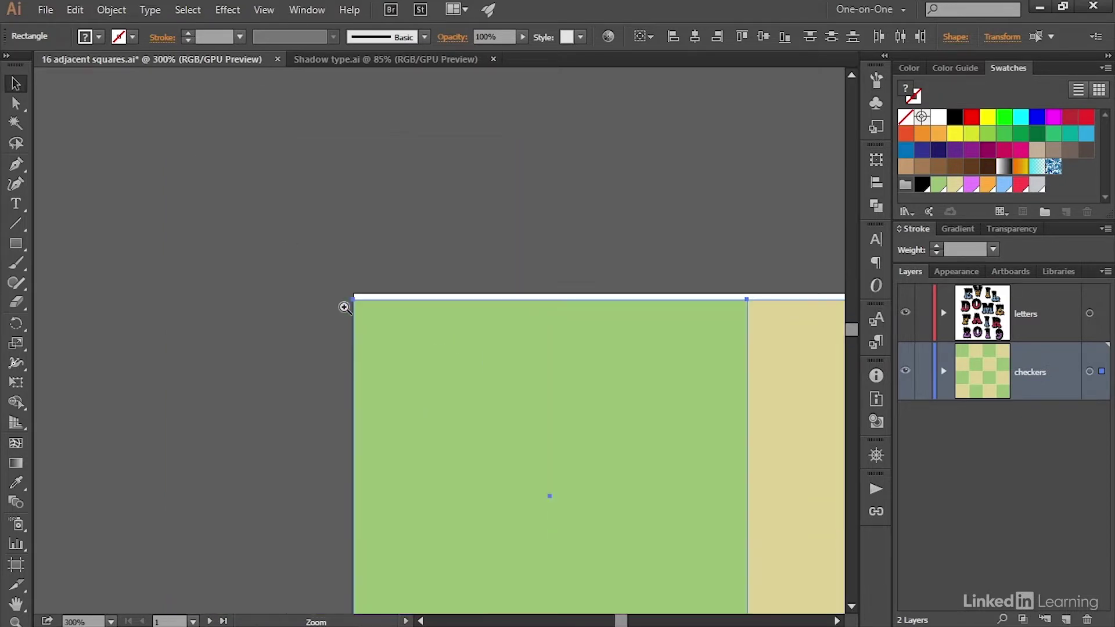
left_click_drag(418, 417, 265, 263)
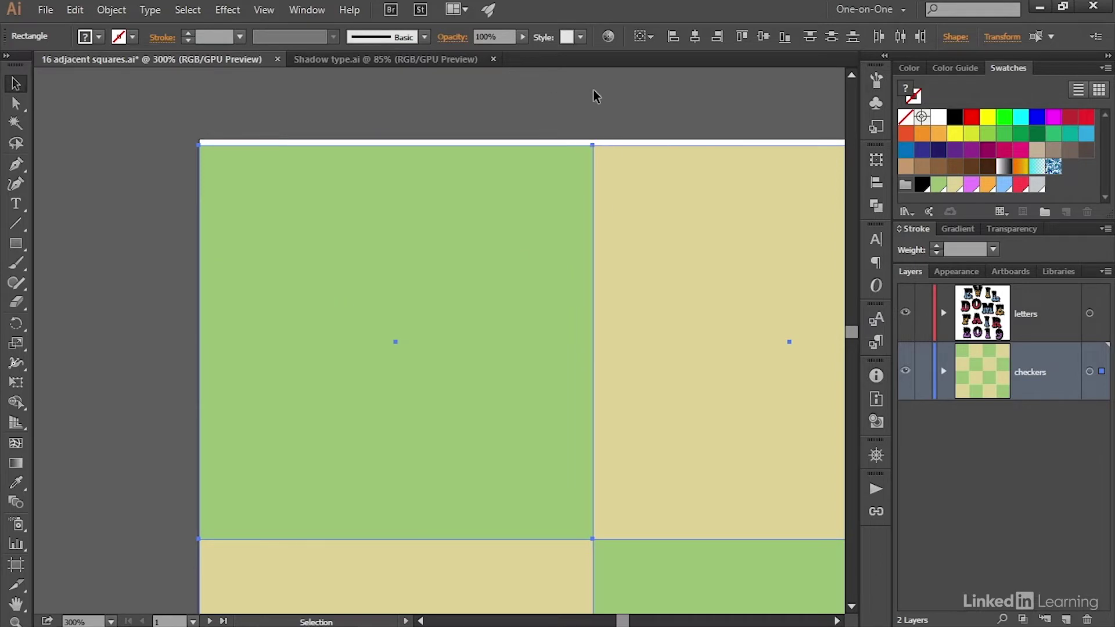
left_click(1001, 37)
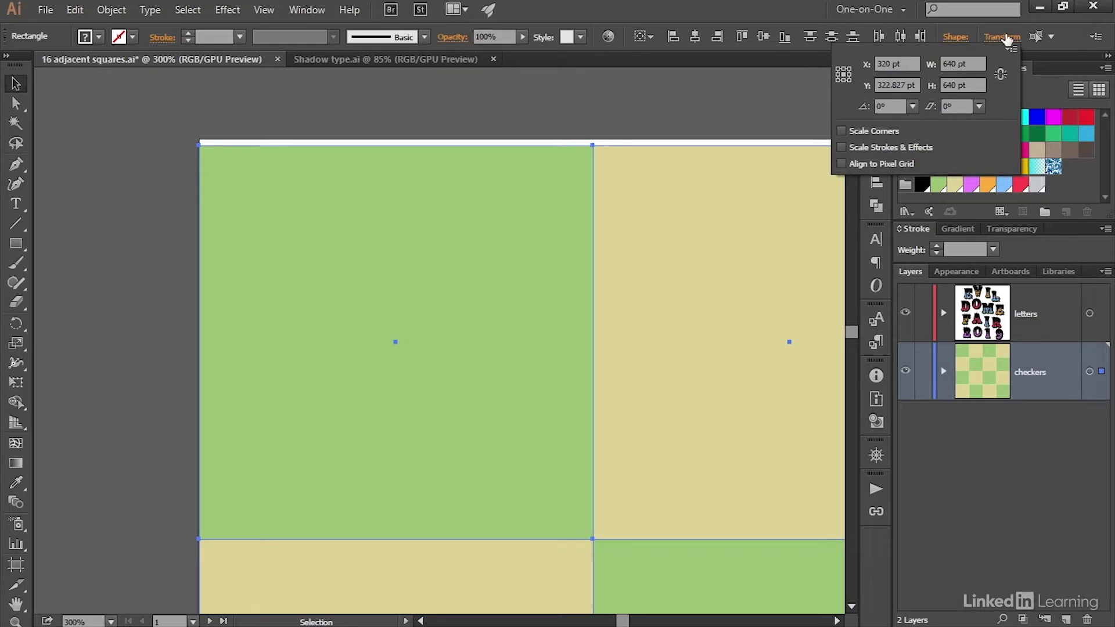
Set the top-left reference point, enter Y 0 pt, then fit the artboard in view.
left_click(838, 69)
left_click(897, 85)
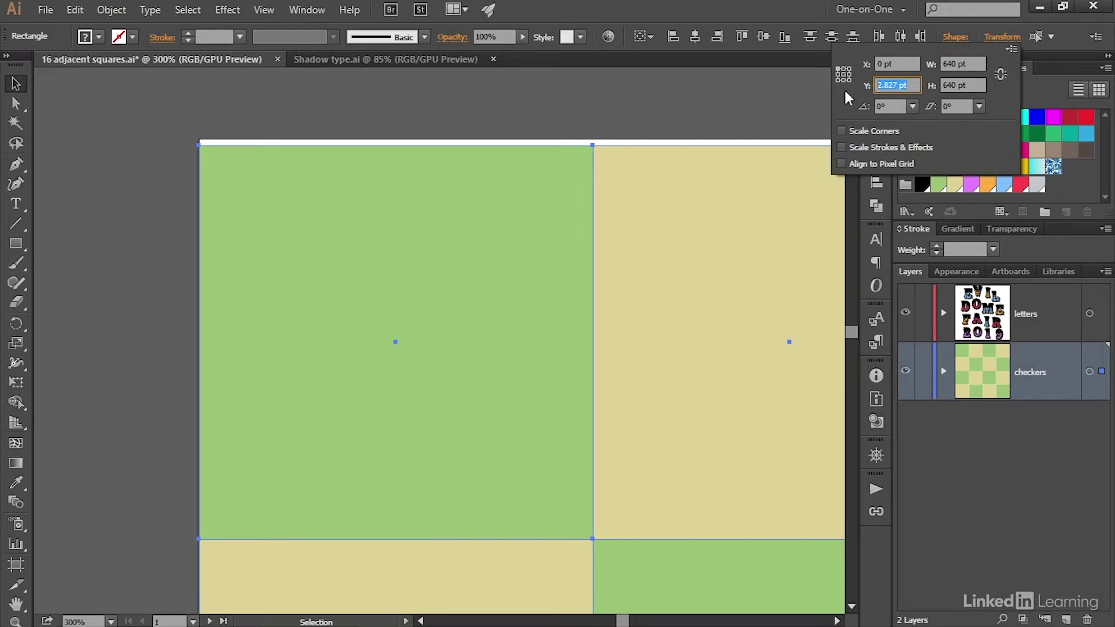
type("0")
key("Tab")
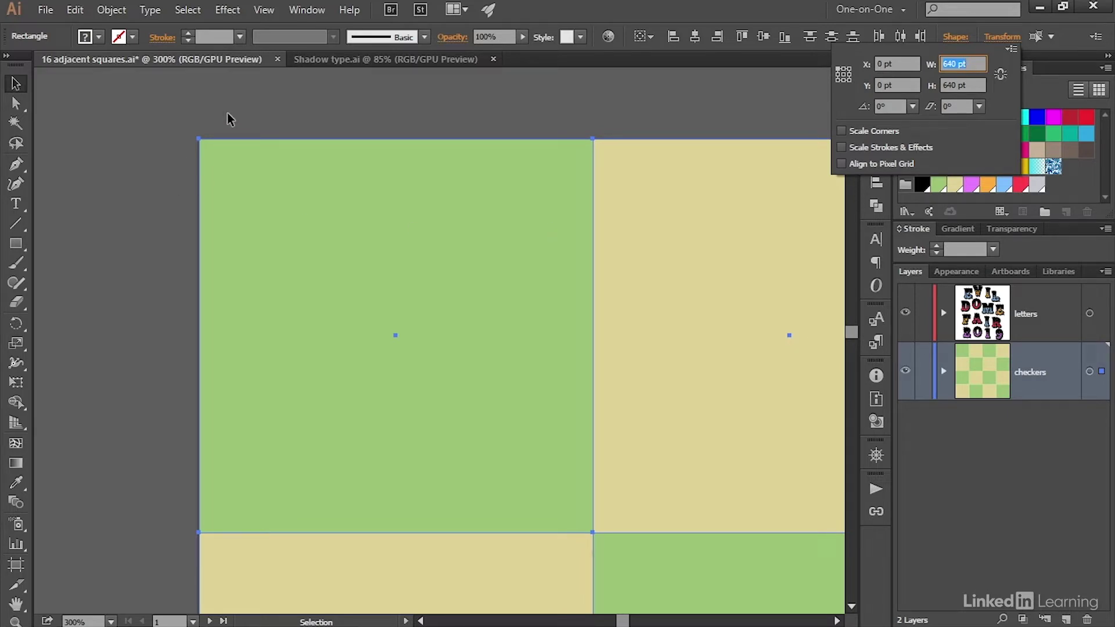
key("Return")
key("ctrl+0")
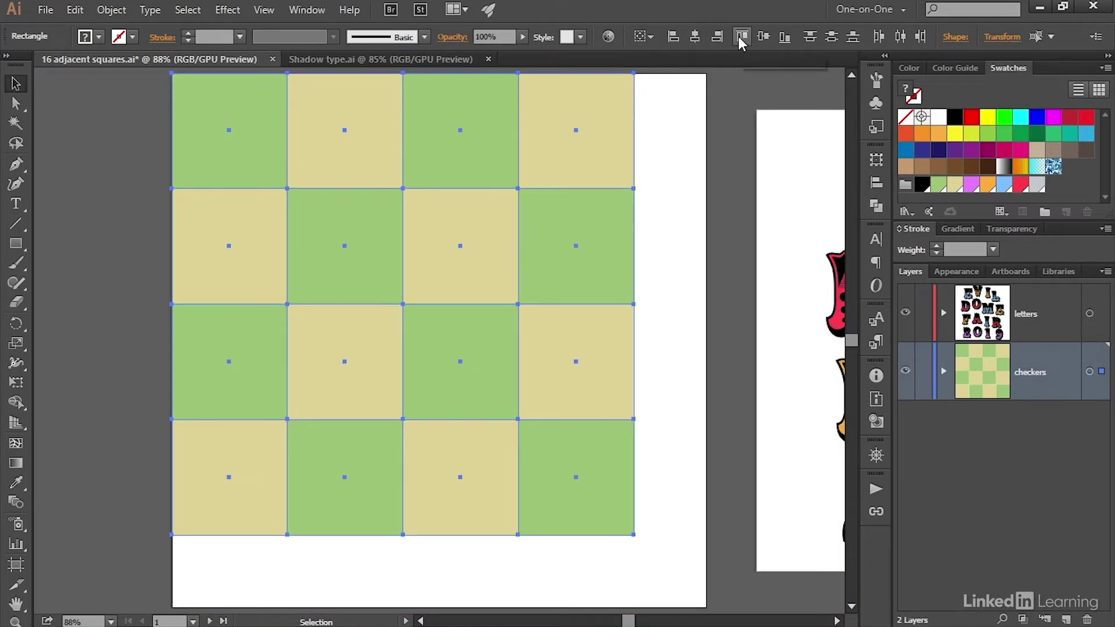
left_click(643, 36)
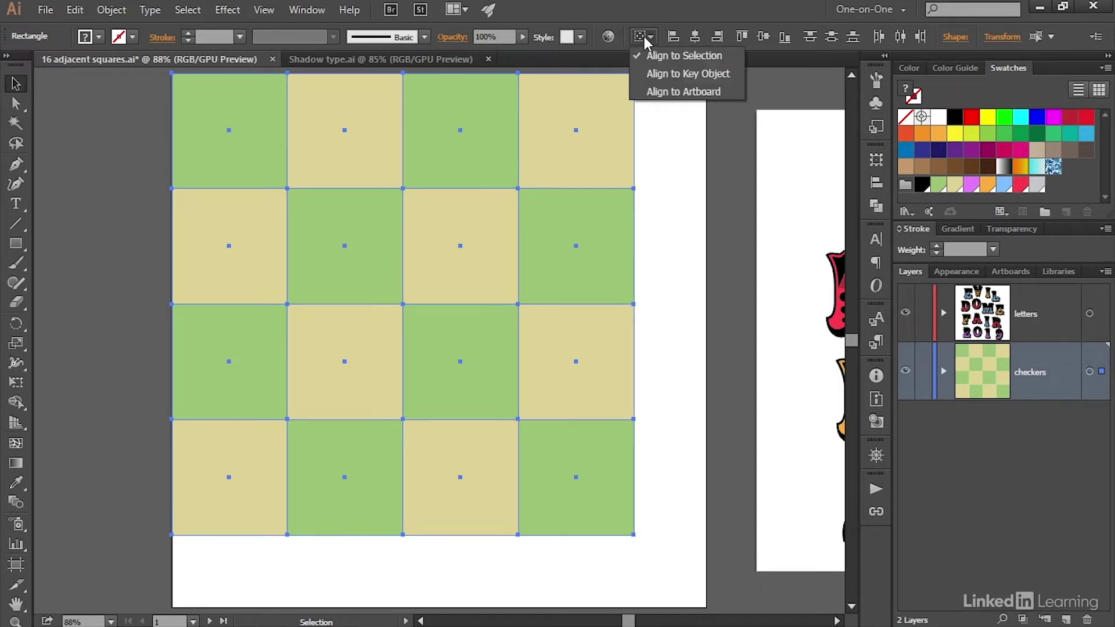
left_click(638, 91)
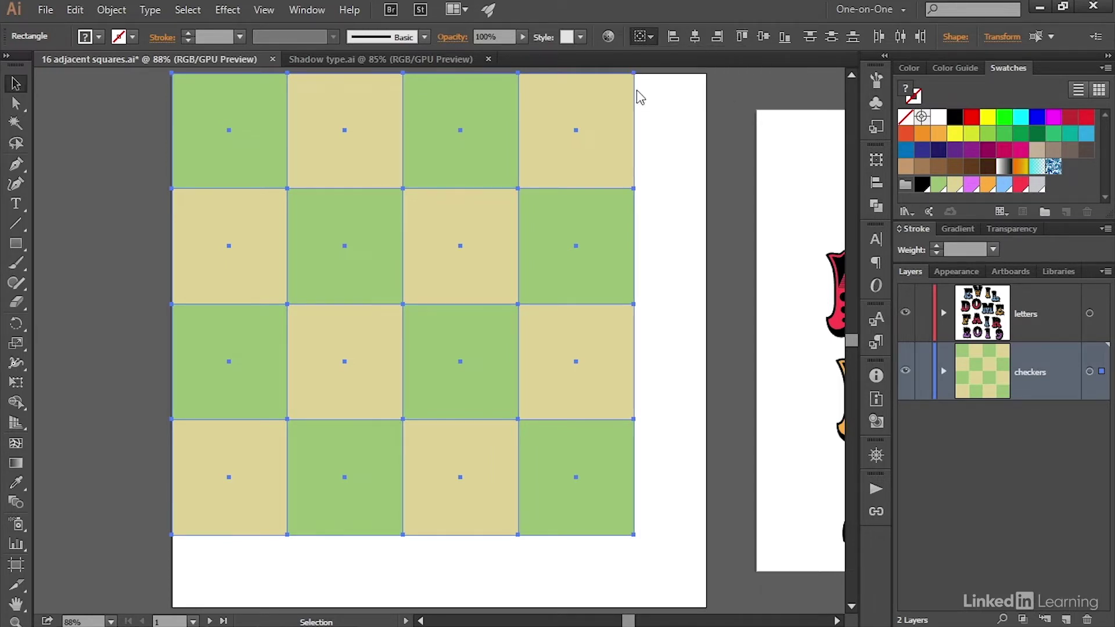
left_click(742, 36)
key("Return")
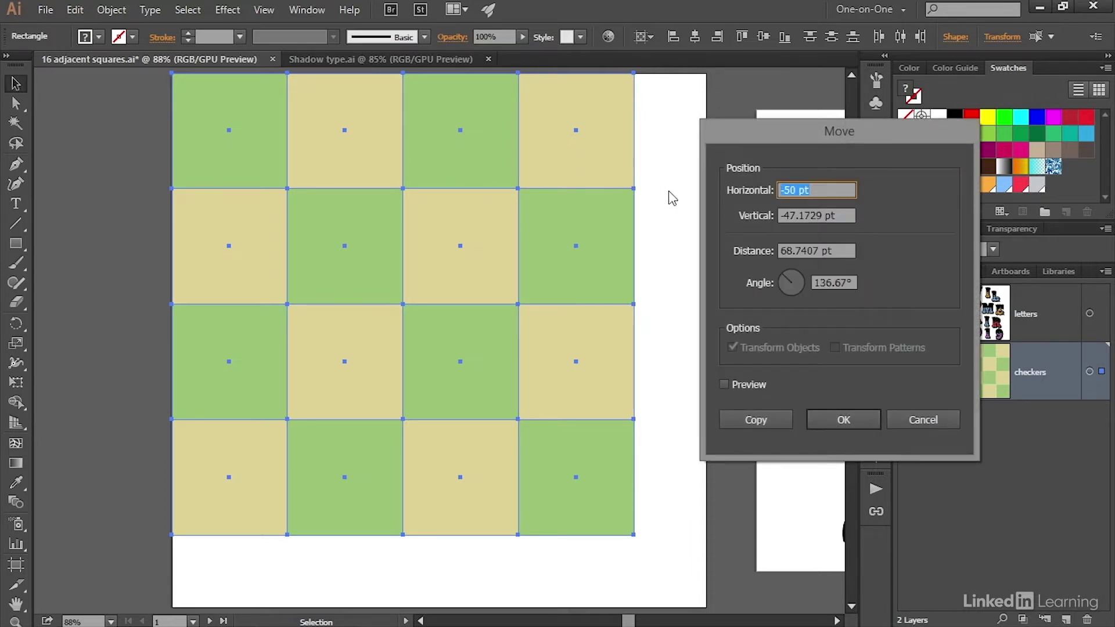
Move the checkerboard 20 pt horizontally and 20 pt vertically, previewing before applying.
type("20")
key("Tab")
type("20")
key("Tab")
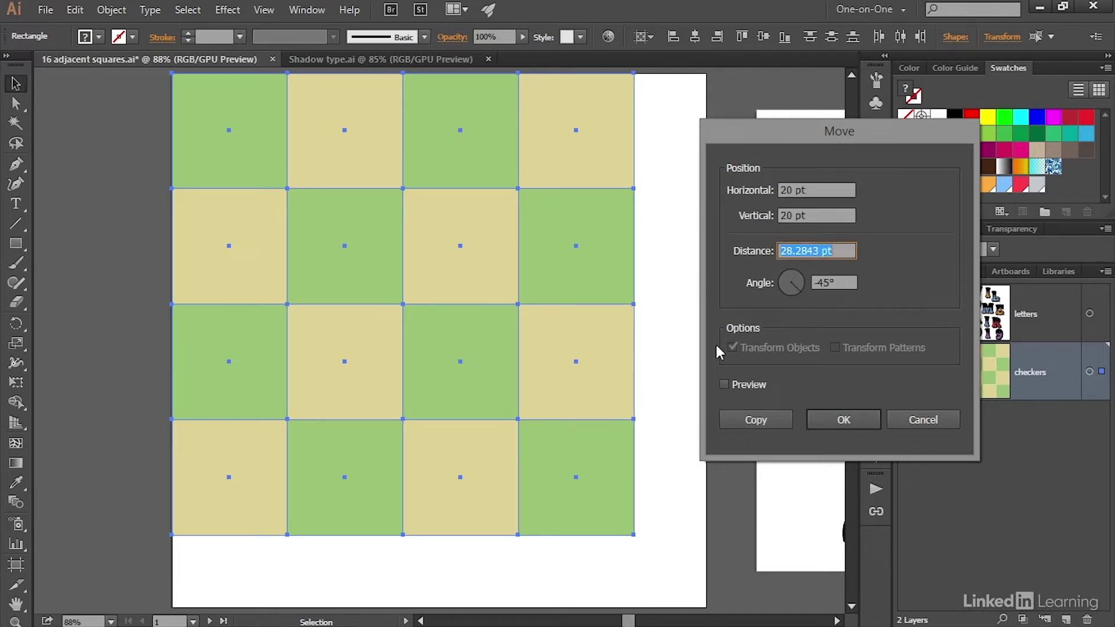
left_click(736, 385)
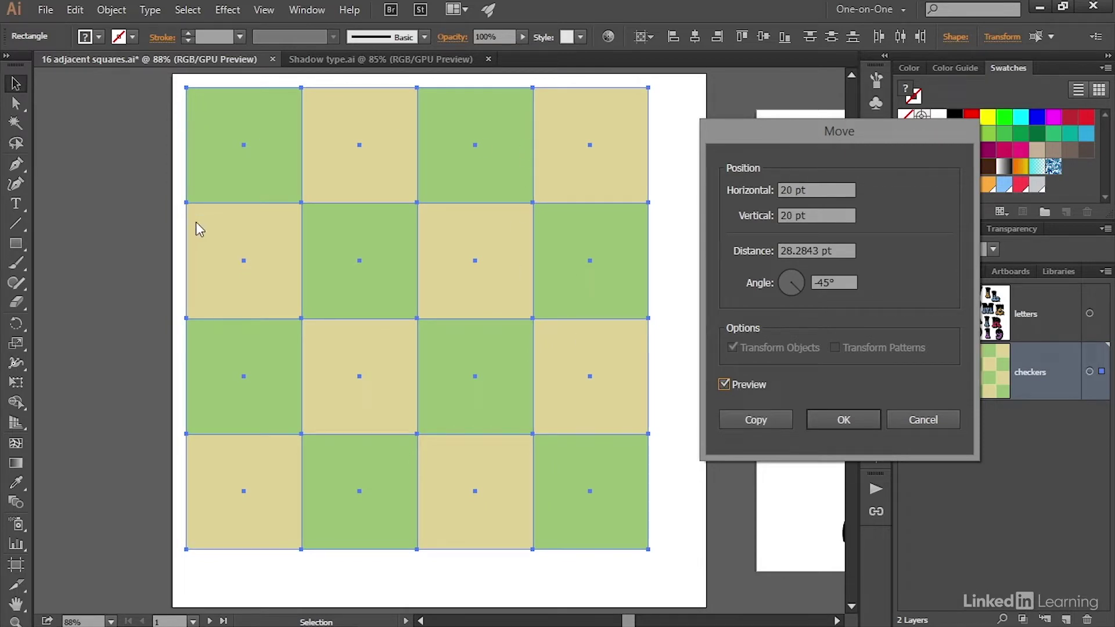
left_click(855, 421)
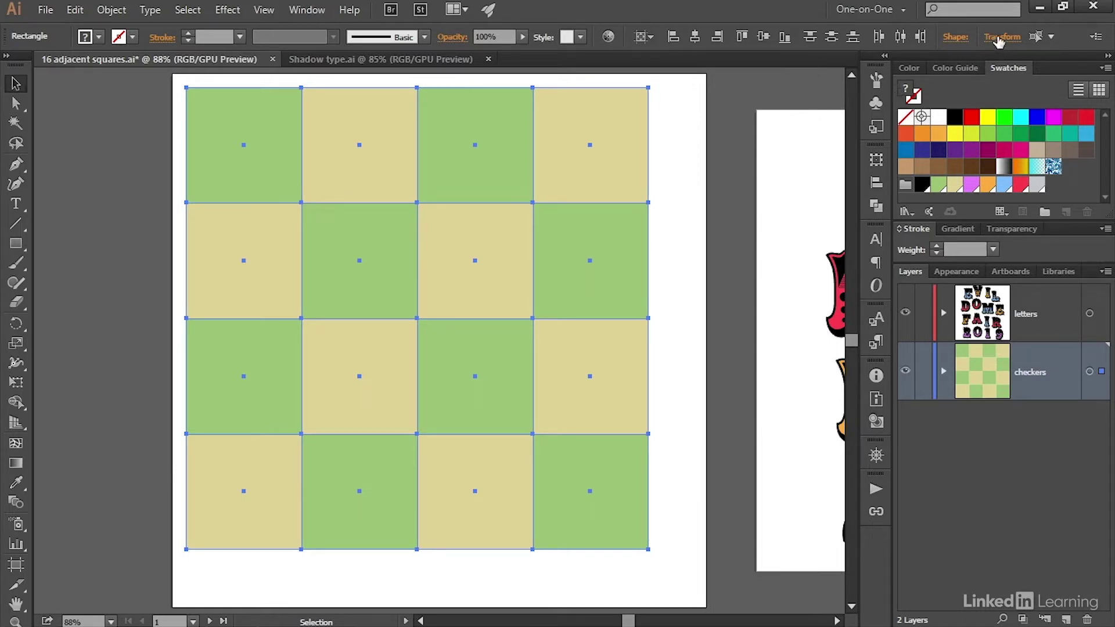
left_click(999, 37)
Open the Align panel from the Window menu and reveal its spacing distribution options.
left_click(306, 9)
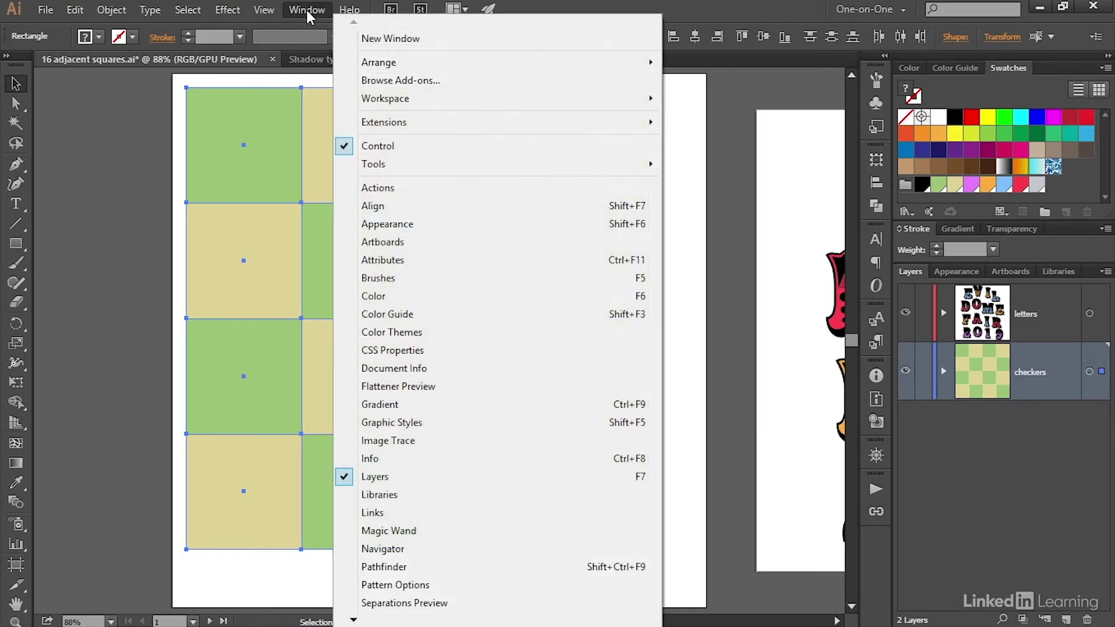
left_click(400, 205)
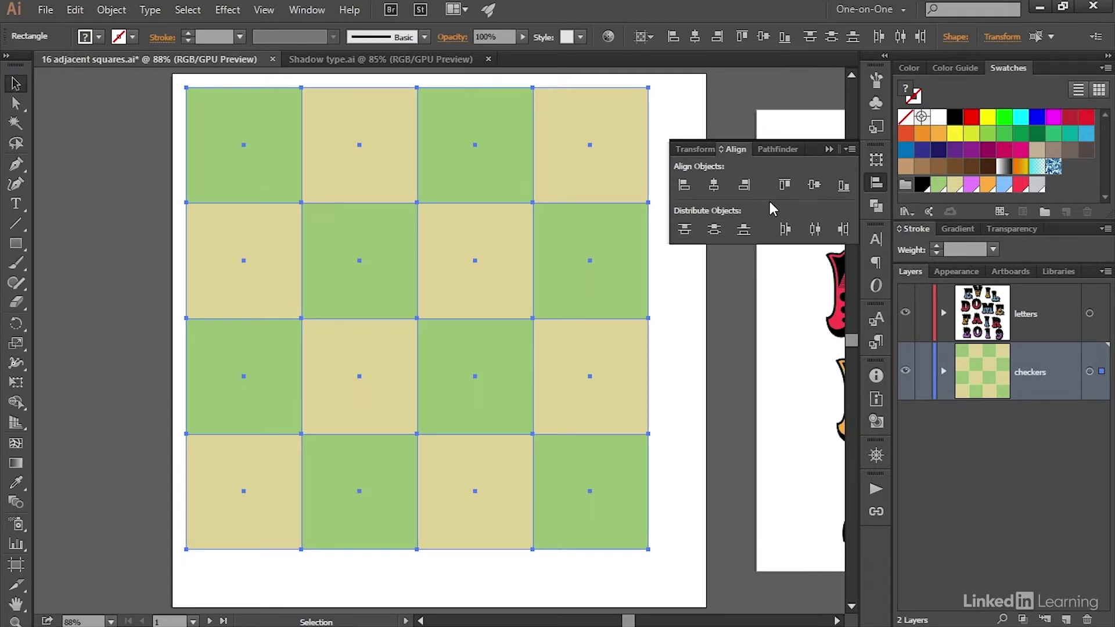
left_click(720, 148)
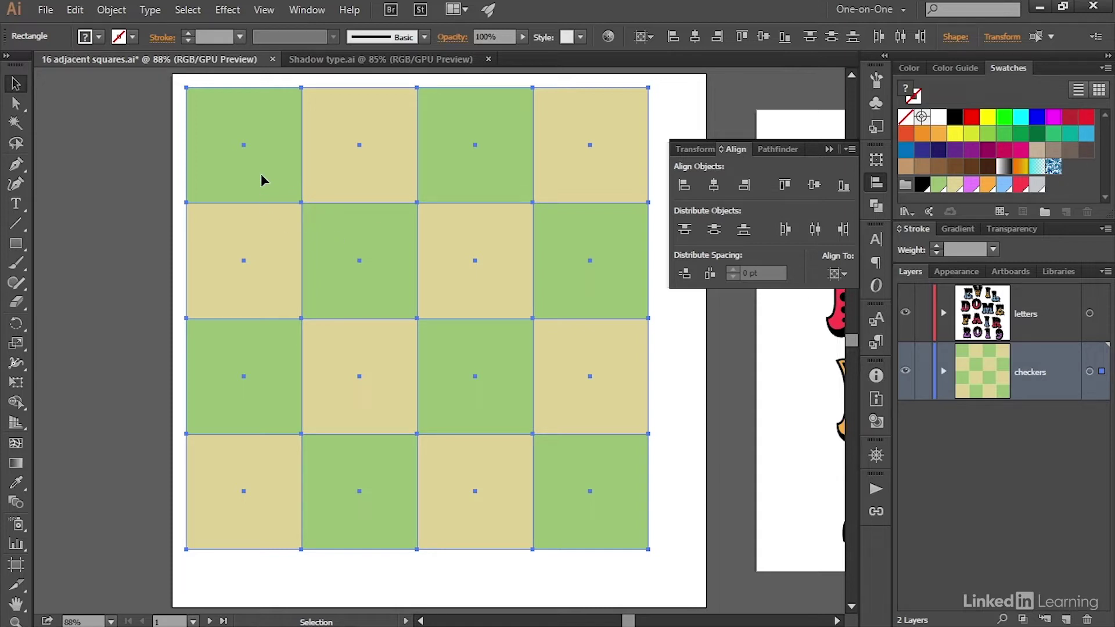
Distribute the squares horizontally with 20 pt spacing, using the top-left green square as key object.
left_click(207, 122)
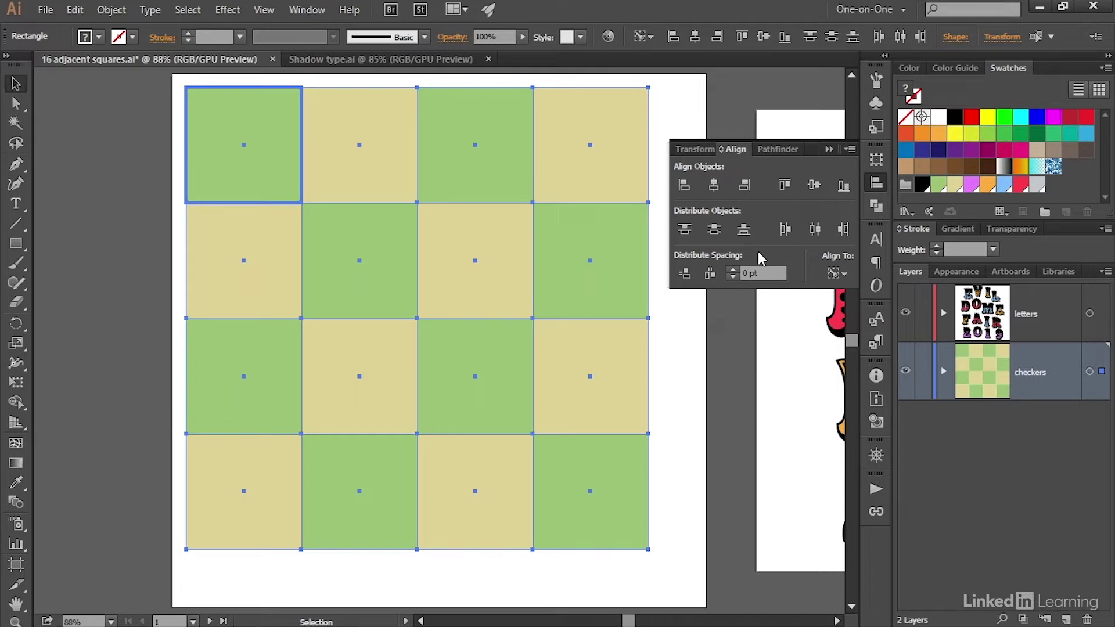
left_click(735, 273)
type("20")
left_click(710, 277)
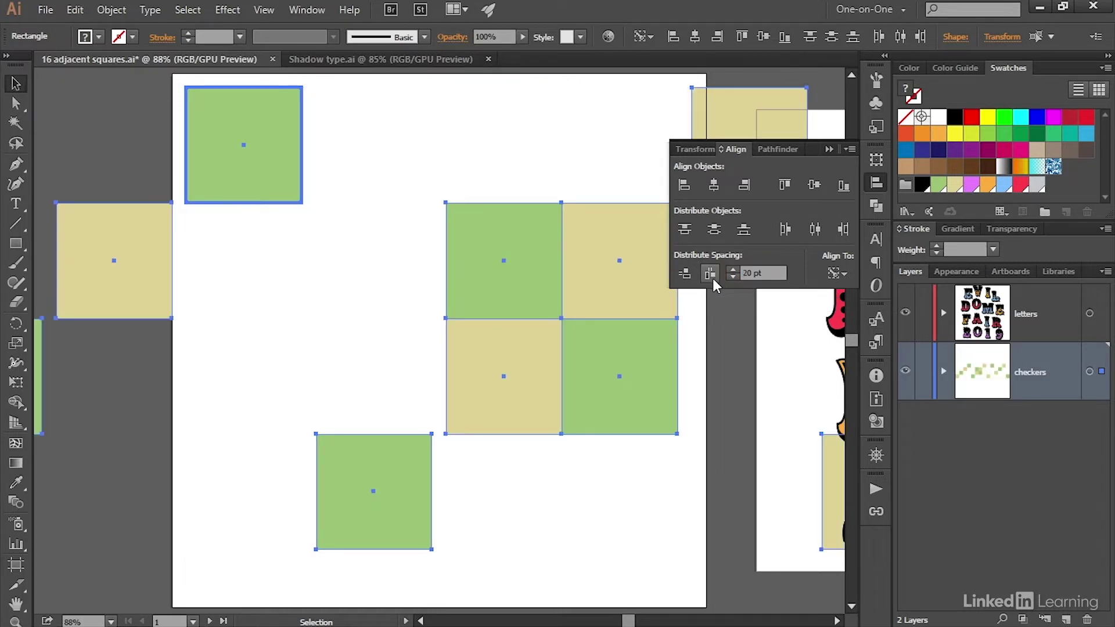
key("ctrl+minus")
key("ctrl+minus")
key("ctrl+minus")
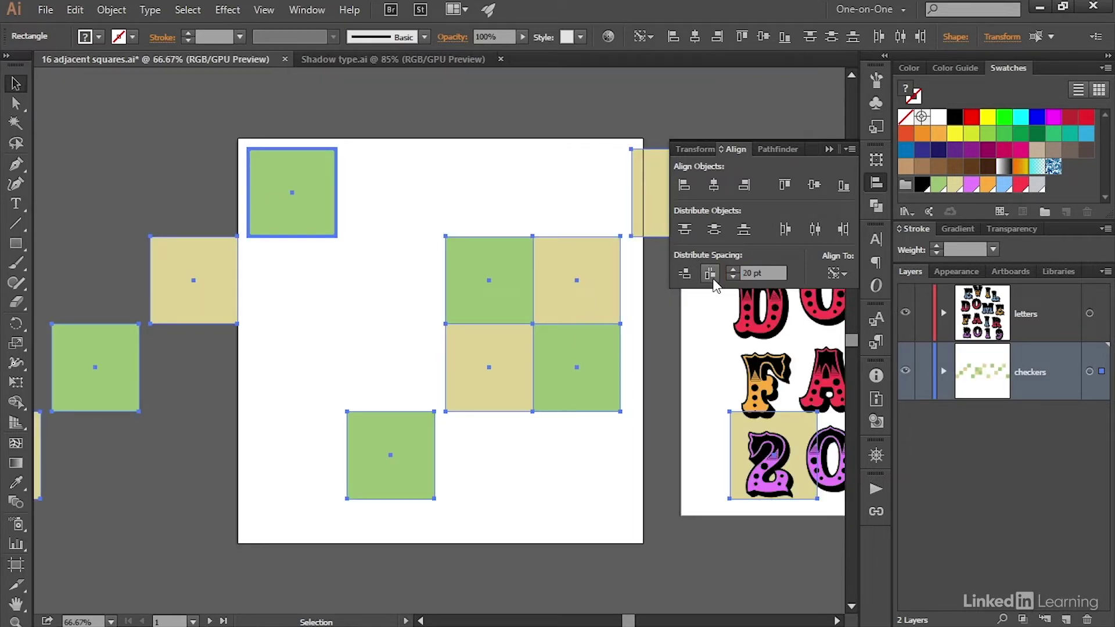
Inspect the scattered squares, fit the artboard in view, and undo the 20 pt distribution.
left_click_drag(486, 330, 372, 404)
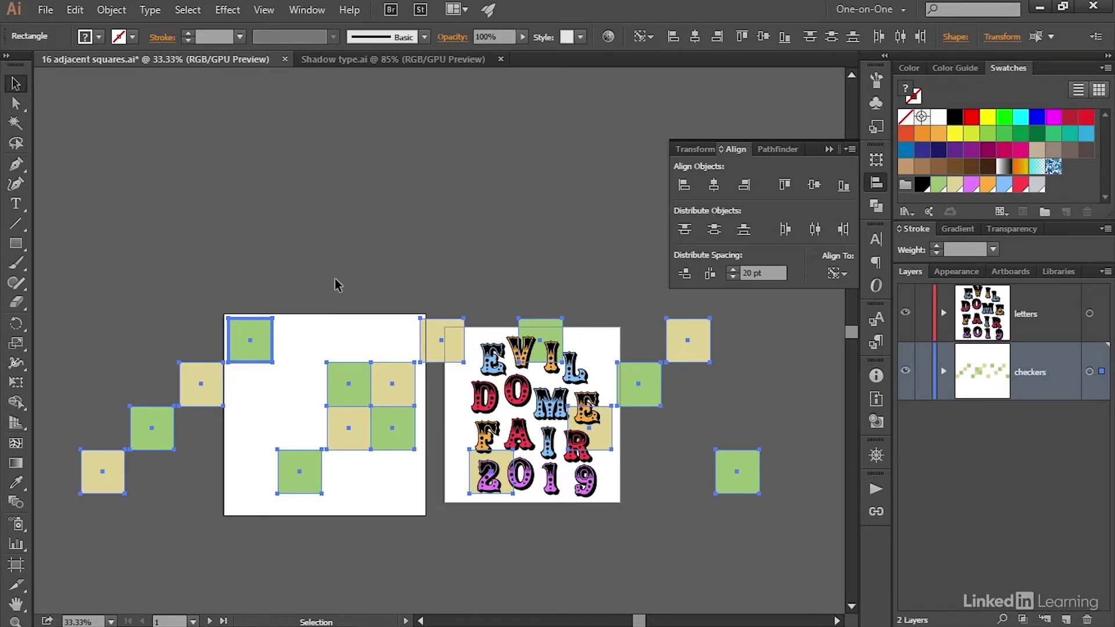
key("ctrl+0")
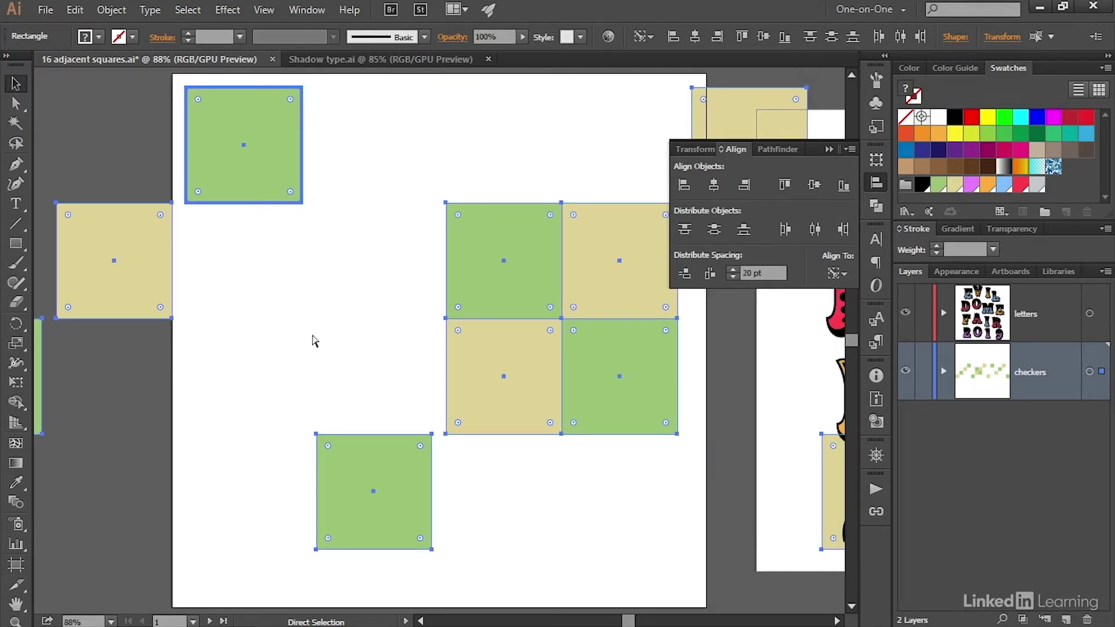
key("ctrl+z")
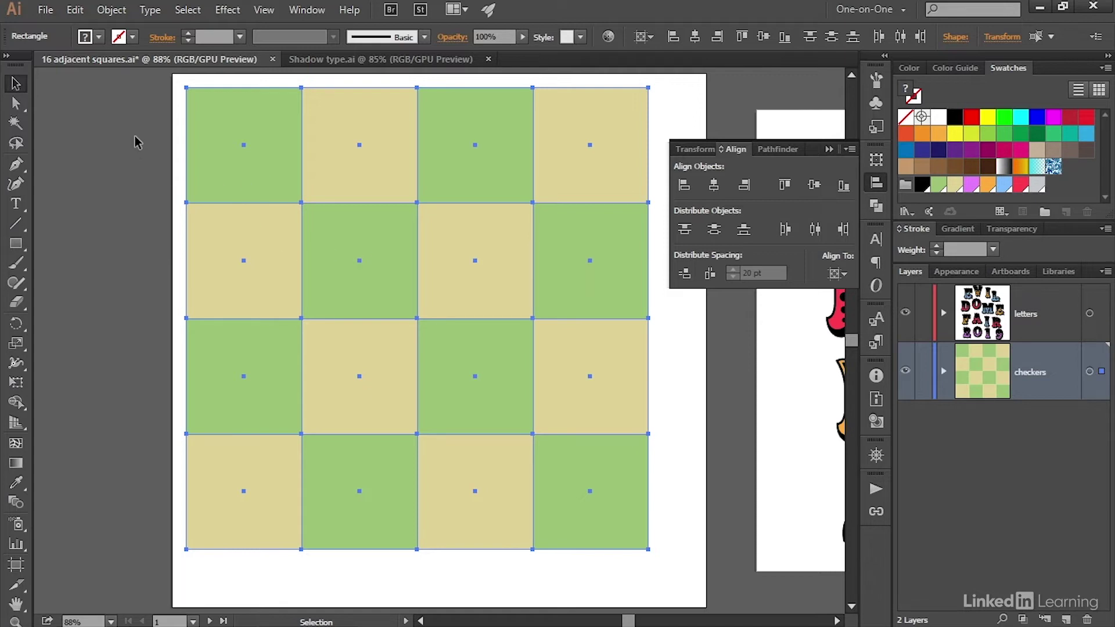
Ungroup the checkerboard via Object > Ungroup into sixteen separate squares.
left_click(111, 10)
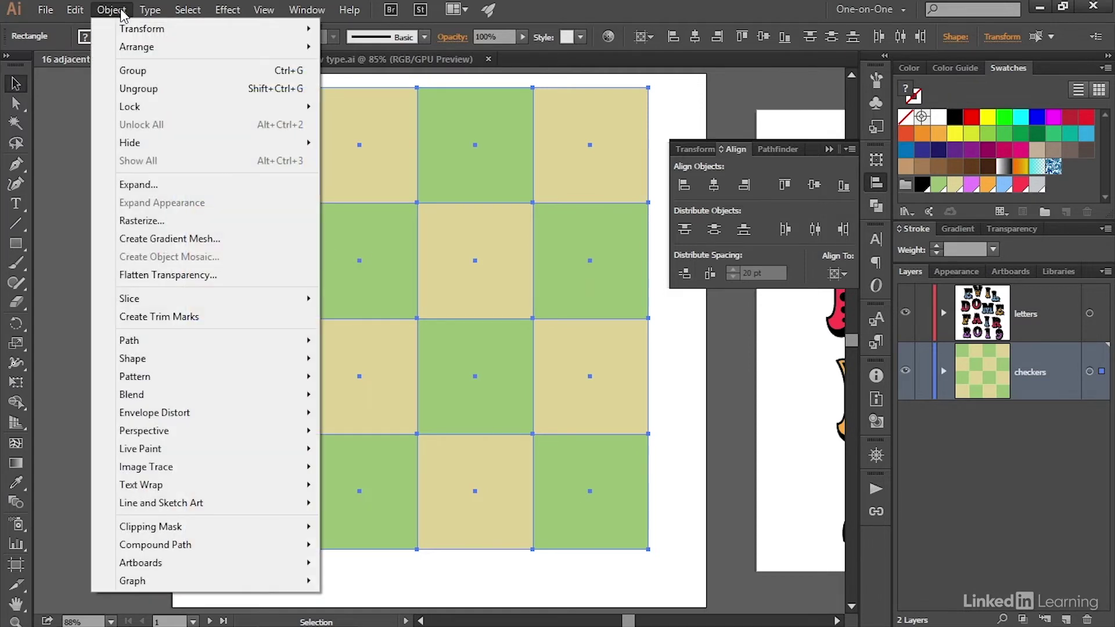
left_click(196, 89)
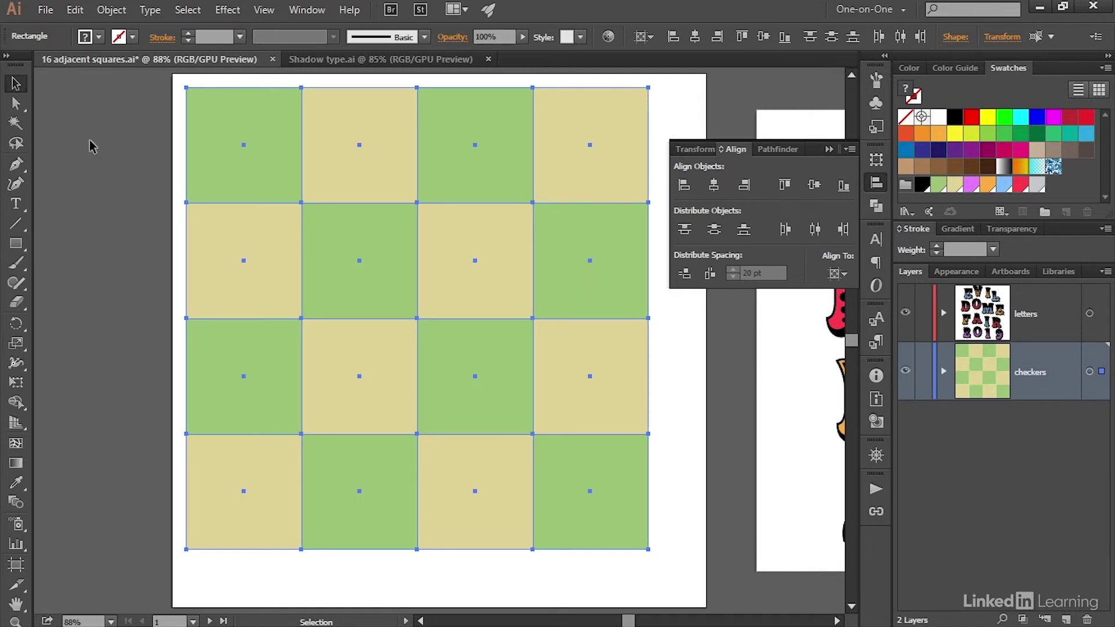
Marquee-select each of the four square columns and group each one, then select everything.
left_click_drag(98, 145, 260, 349)
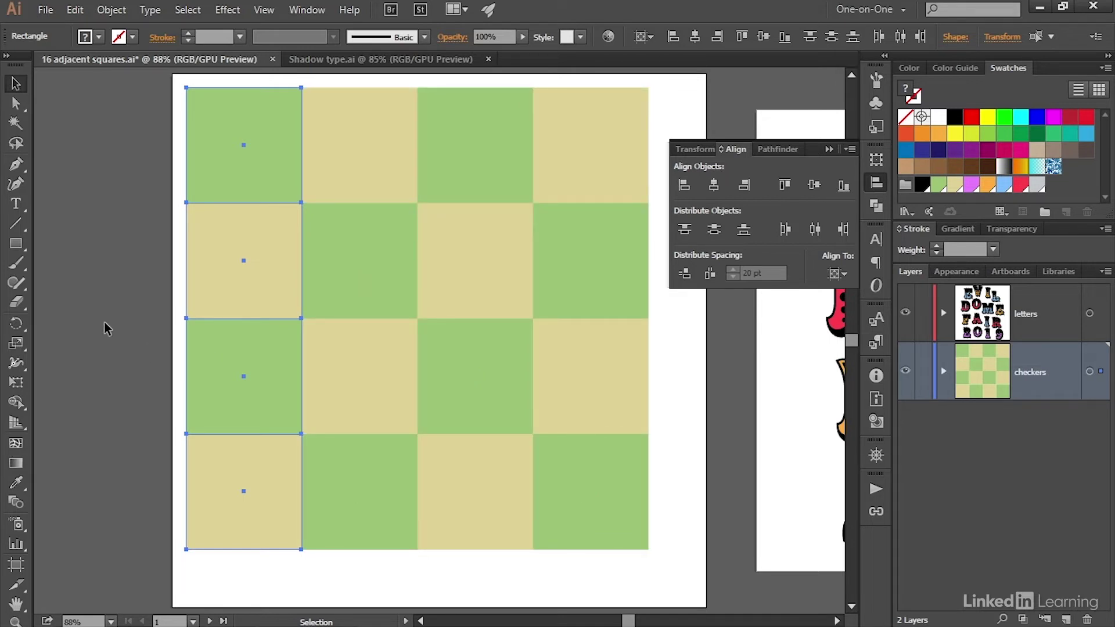
key("ctrl")
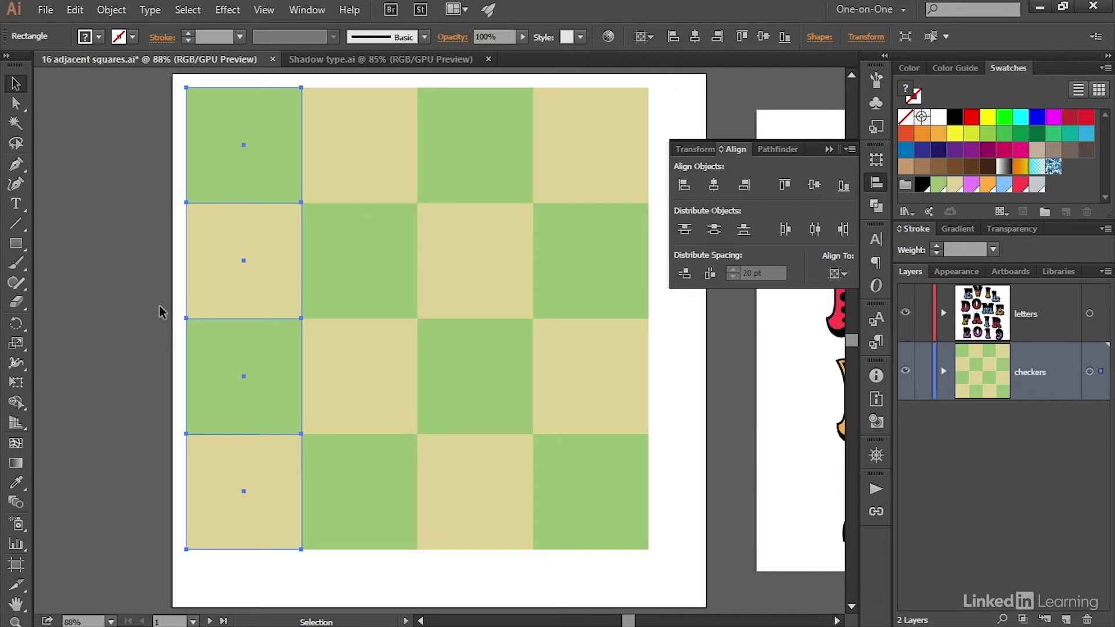
left_click_drag(393, 570, 339, 149)
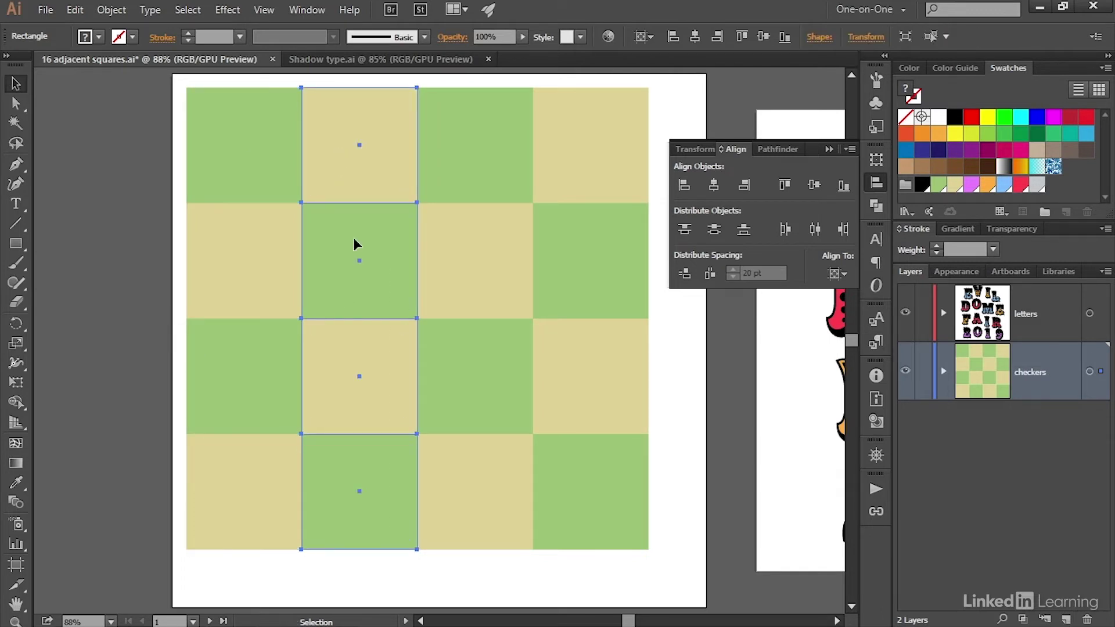
left_click_drag(525, 572, 445, 174)
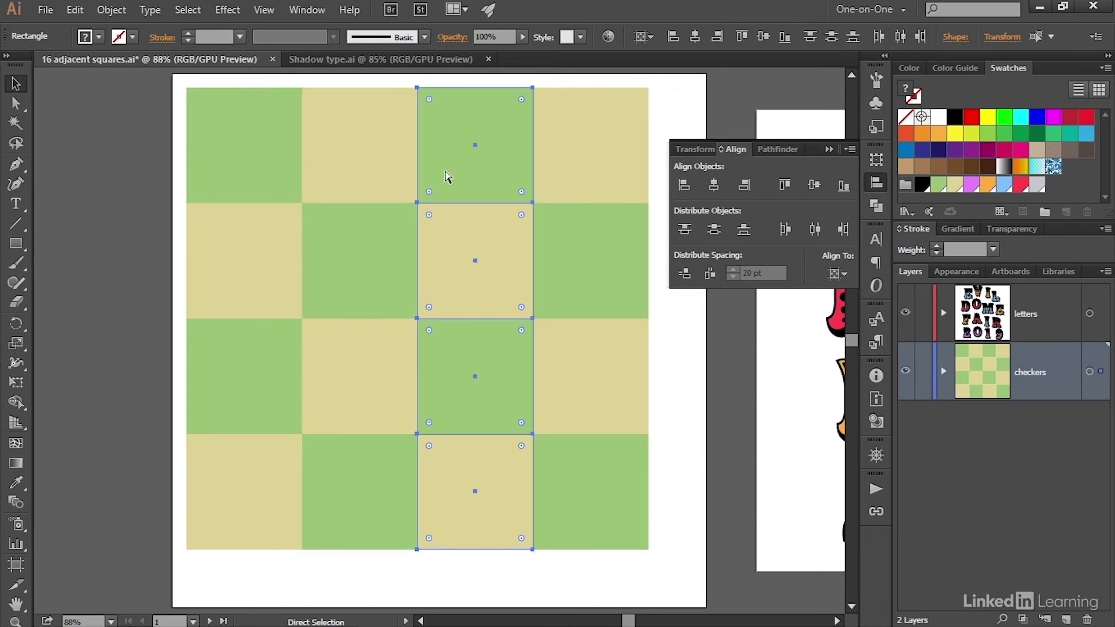
left_click_drag(650, 584, 567, 174)
key("ctrl")
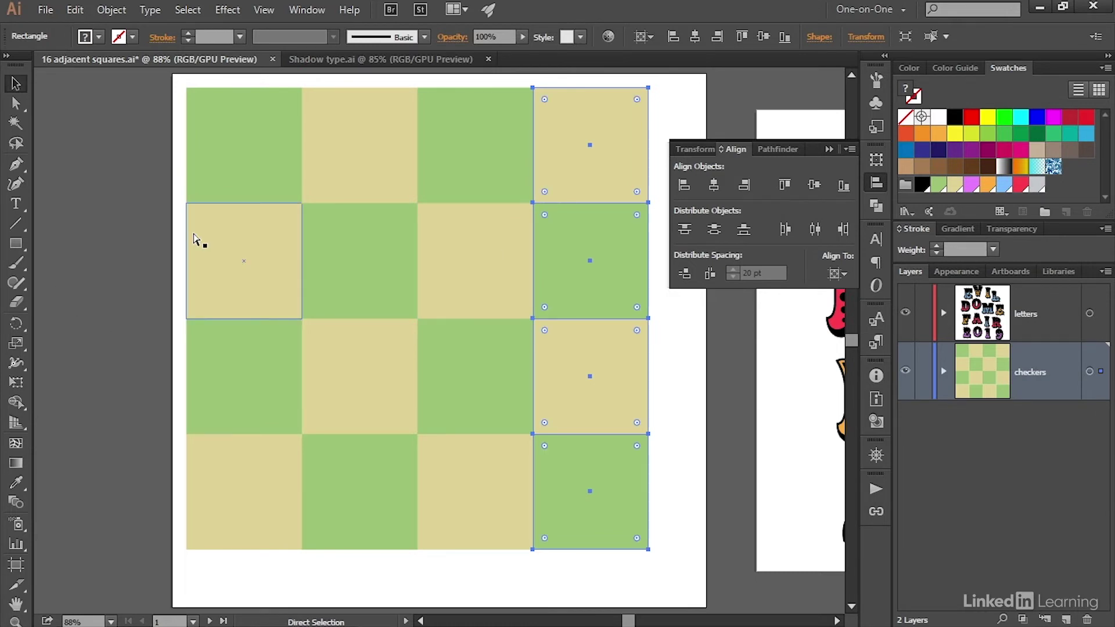
key("ctrl+a")
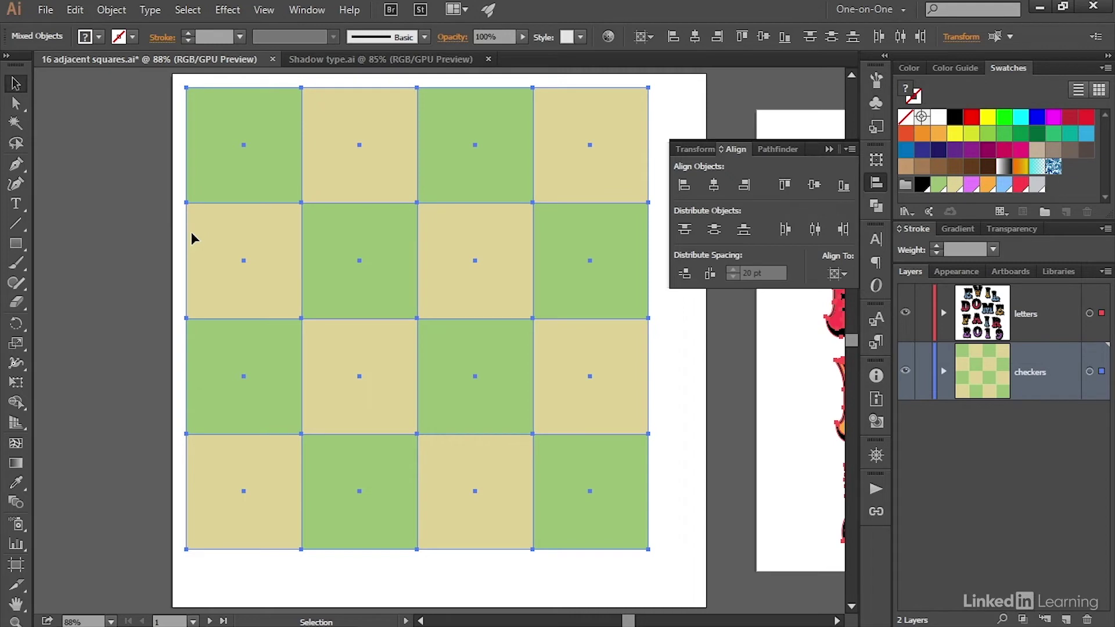
Pan to the letters artboard and back, then select all on the checkerboard's artboard only.
key("space")
left_click_drag(778, 335, 246, 341)
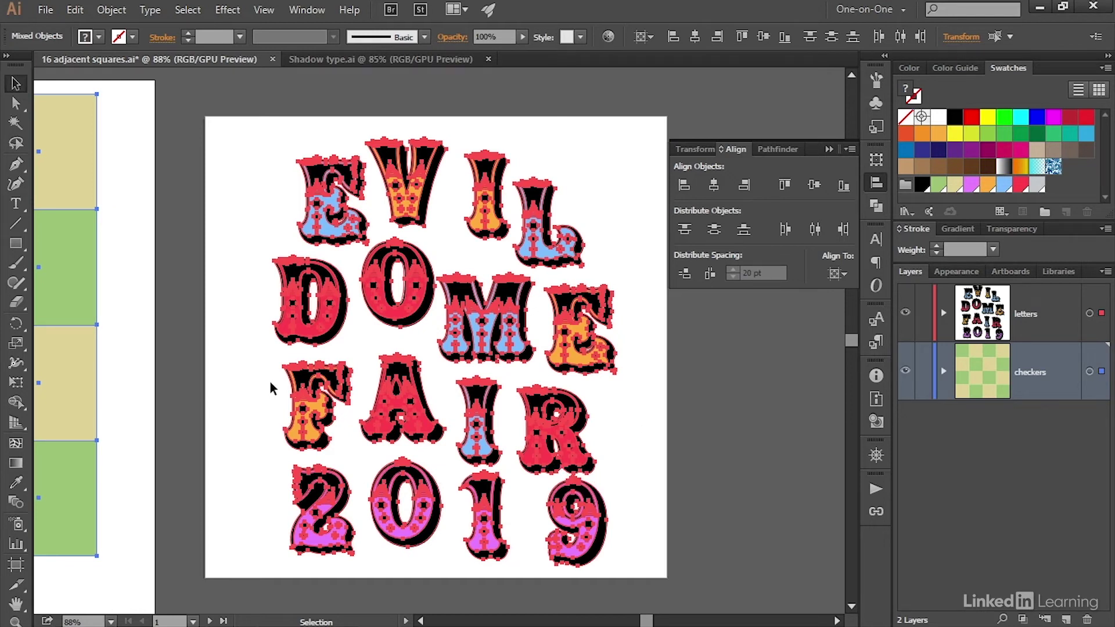
scroll(270, 381, "left", 5)
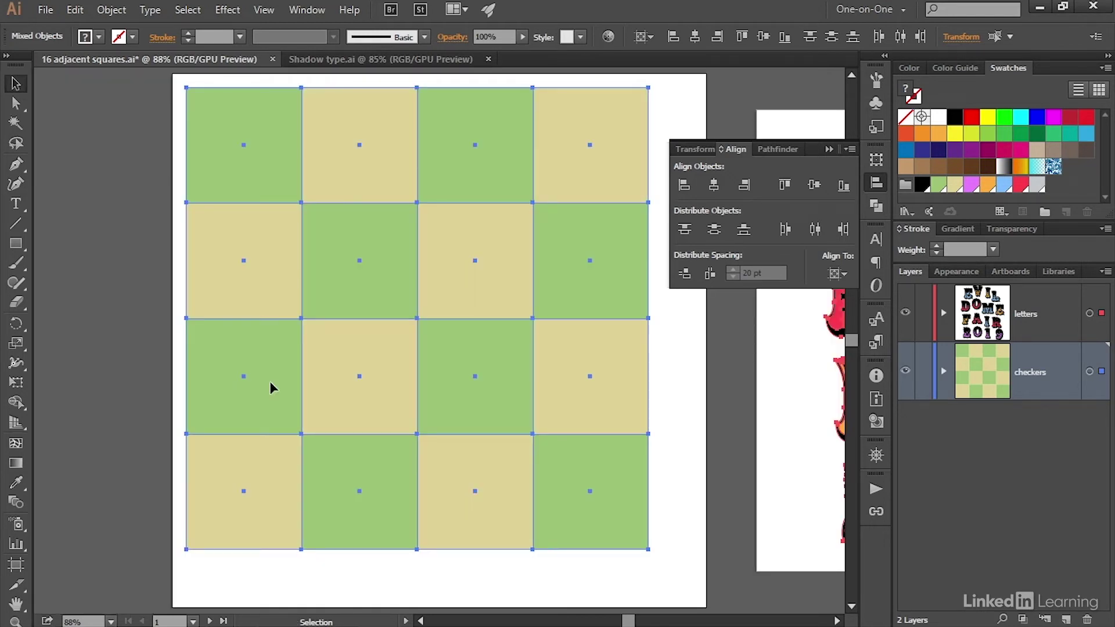
left_click(187, 10)
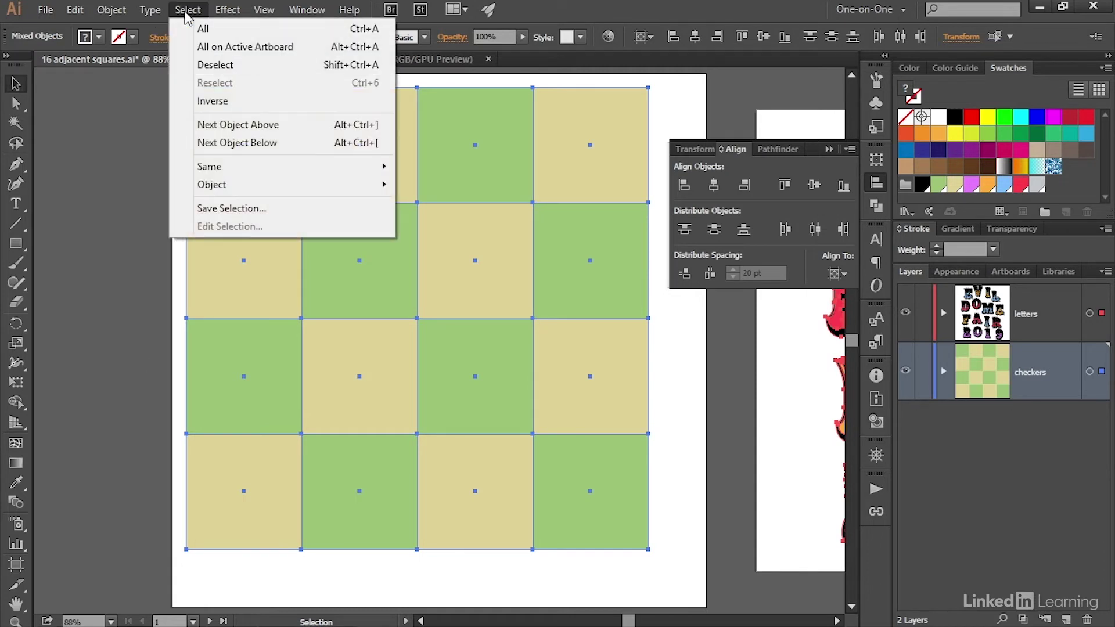
left_click(306, 47)
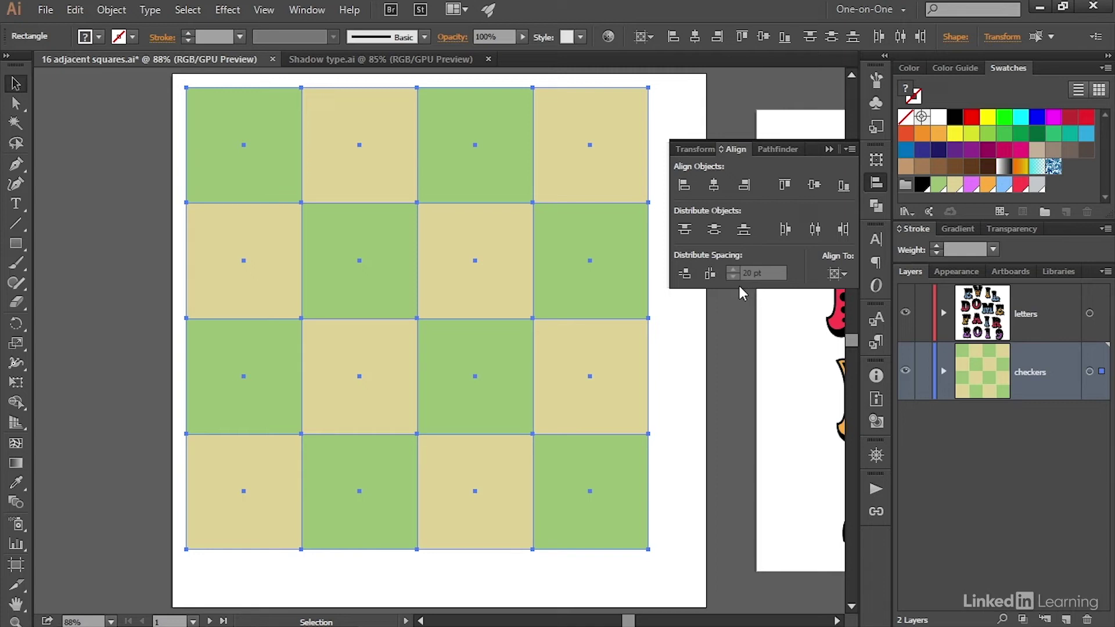
Distribute the column groups 20 pt apart horizontally, keeping the left column fixed as key object.
left_click(273, 175)
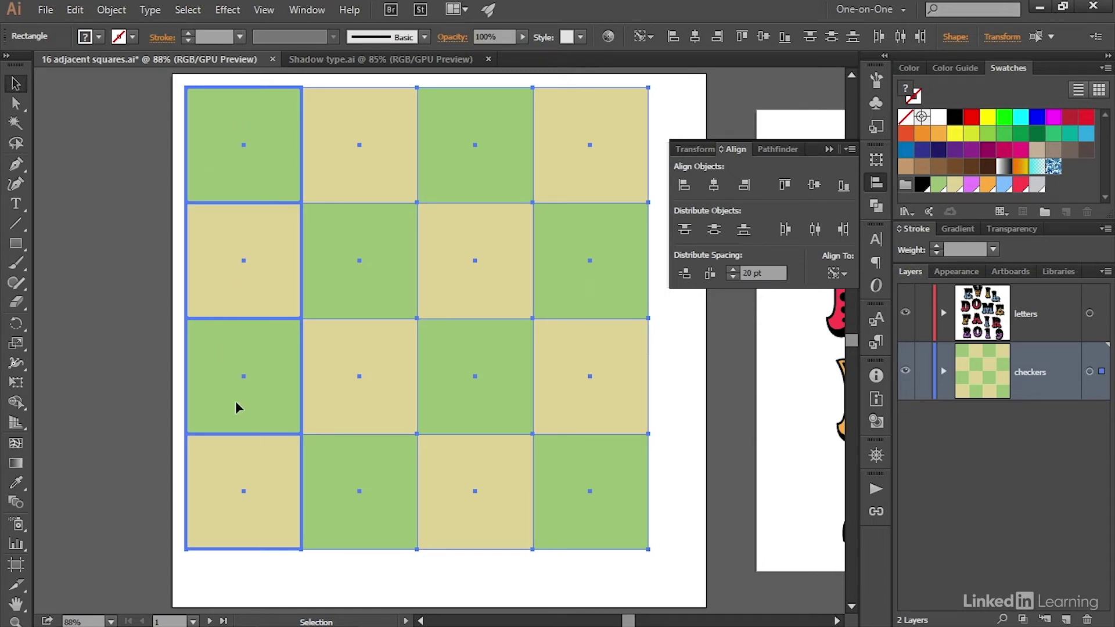
left_click(709, 276)
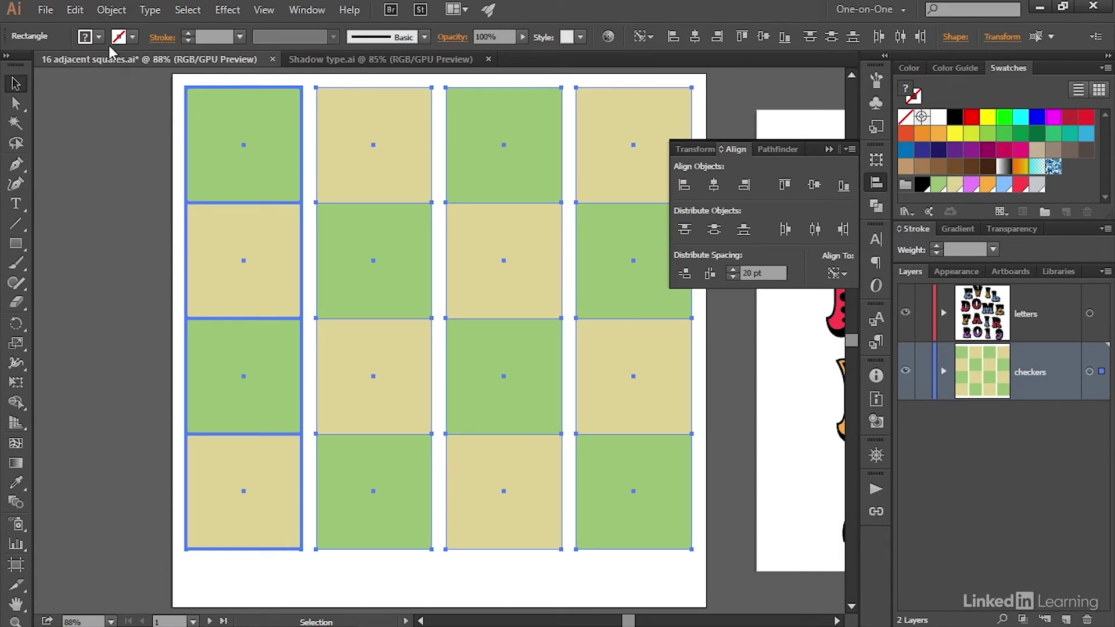
left_click(116, 10)
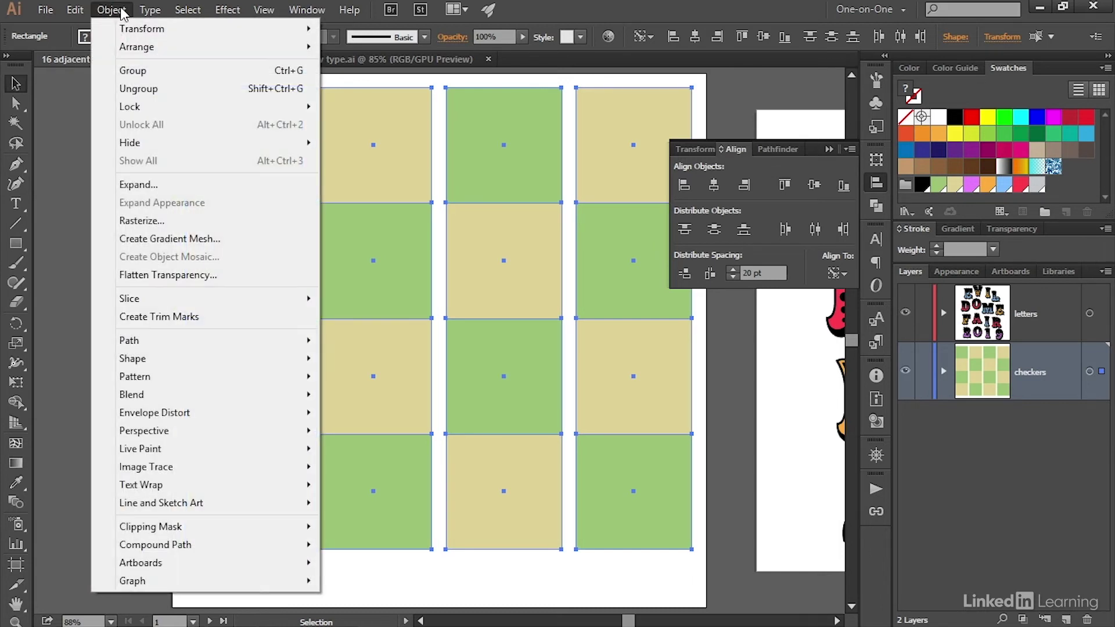
Ungroup the columns, regroup the squares as four row groups, and select all sixteen squares.
left_click(175, 89)
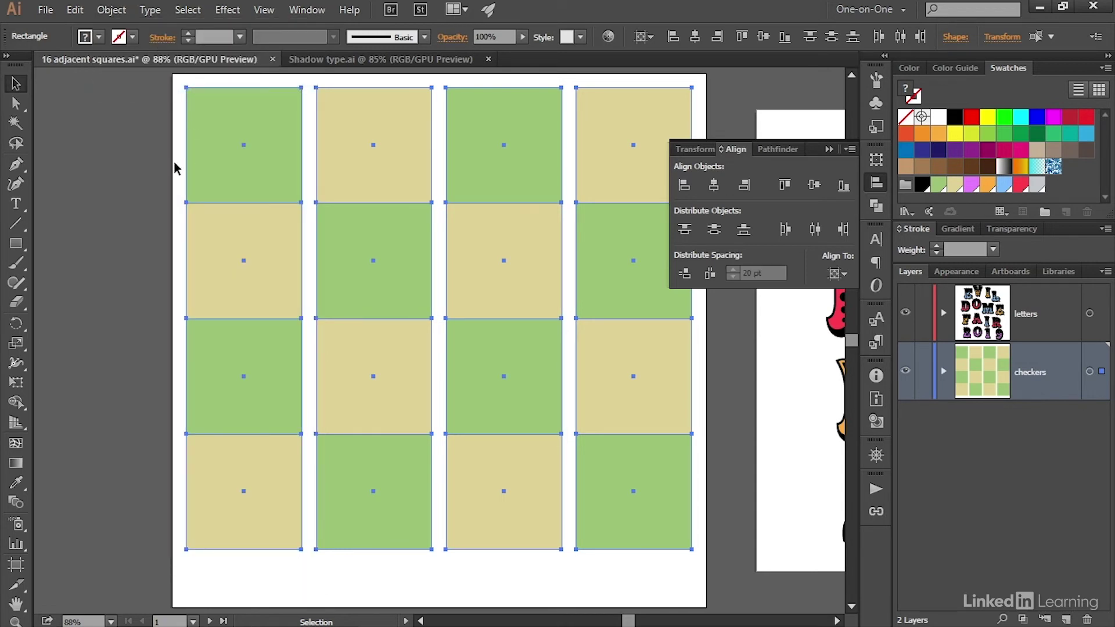
left_click_drag(121, 129, 626, 171)
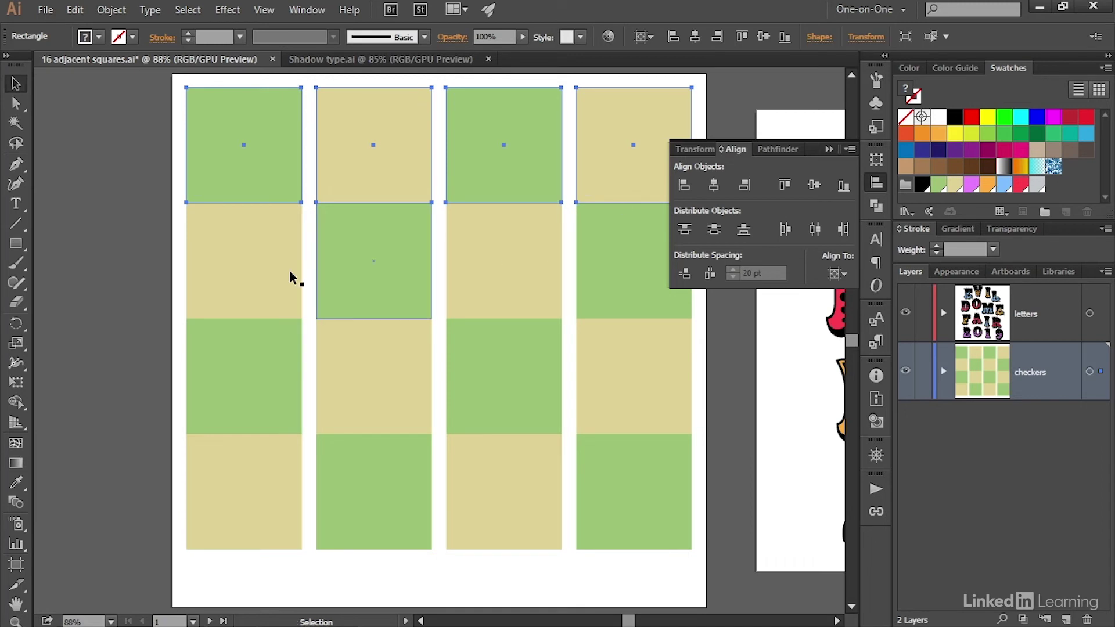
left_click_drag(695, 272, 694, 271)
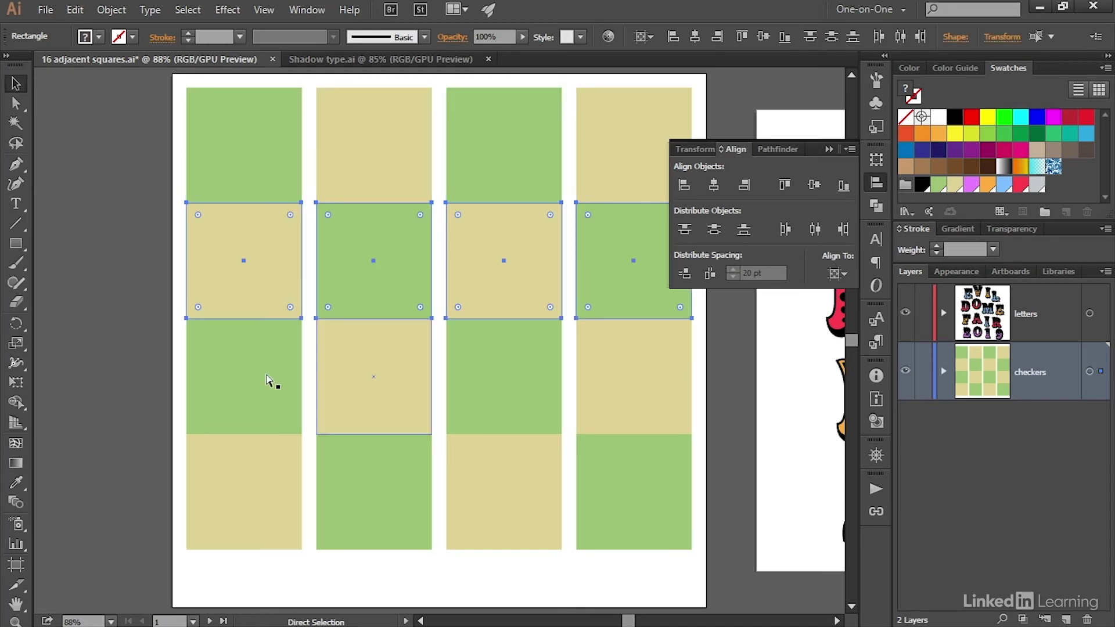
left_click_drag(152, 353, 612, 421)
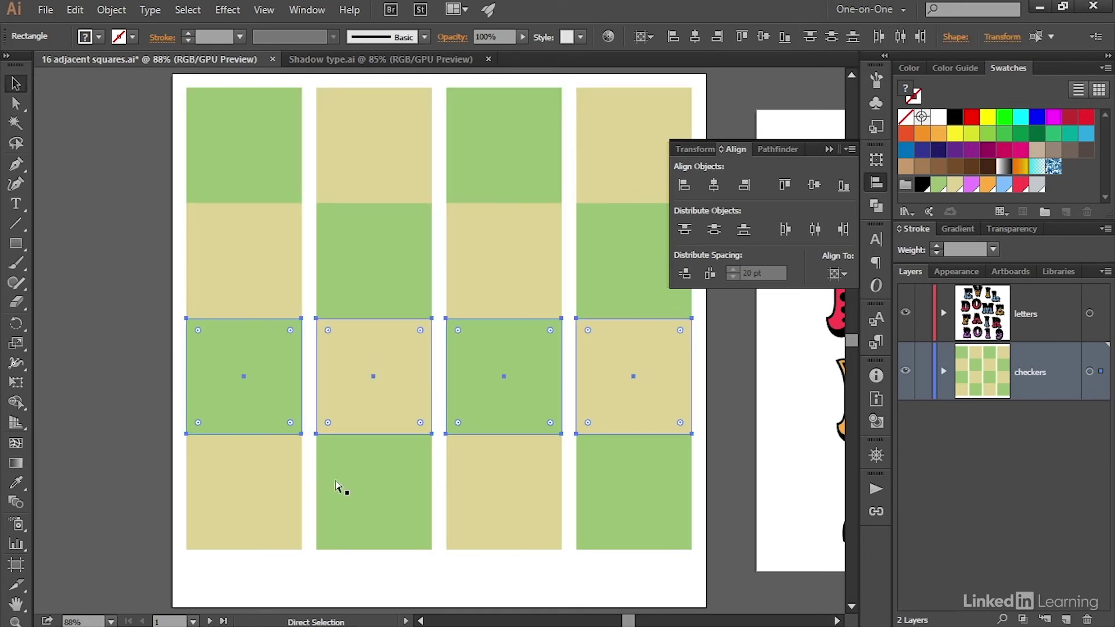
left_click_drag(132, 466, 626, 491)
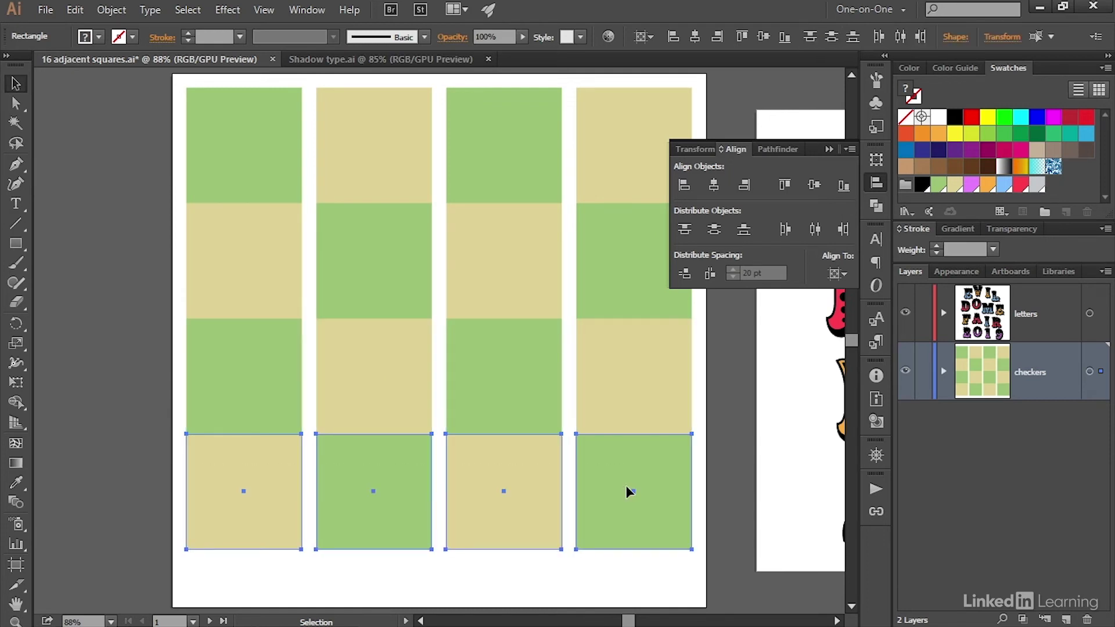
key("ctrl")
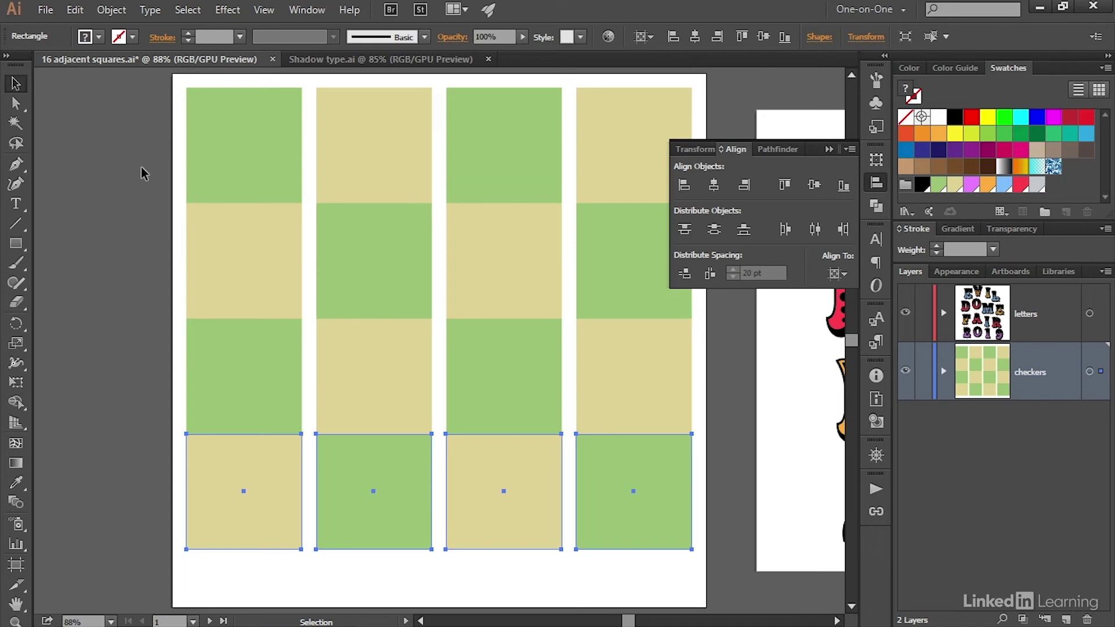
key("ctrl+a")
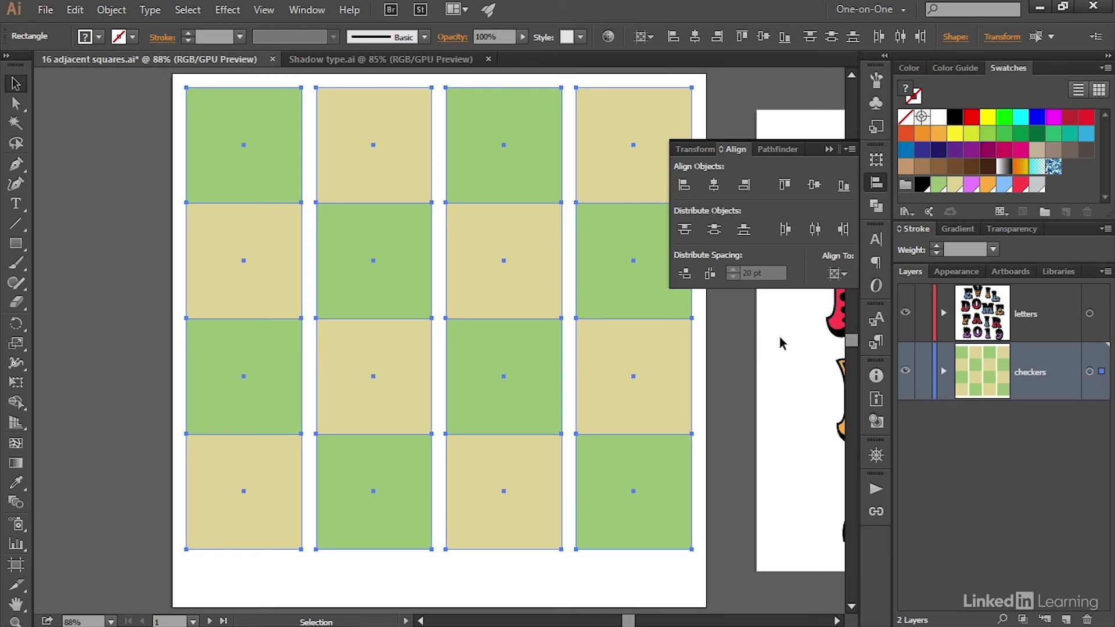
Distribute the rows 20 pt apart vertically with the top row as key object, then deselect.
left_click(838, 274)
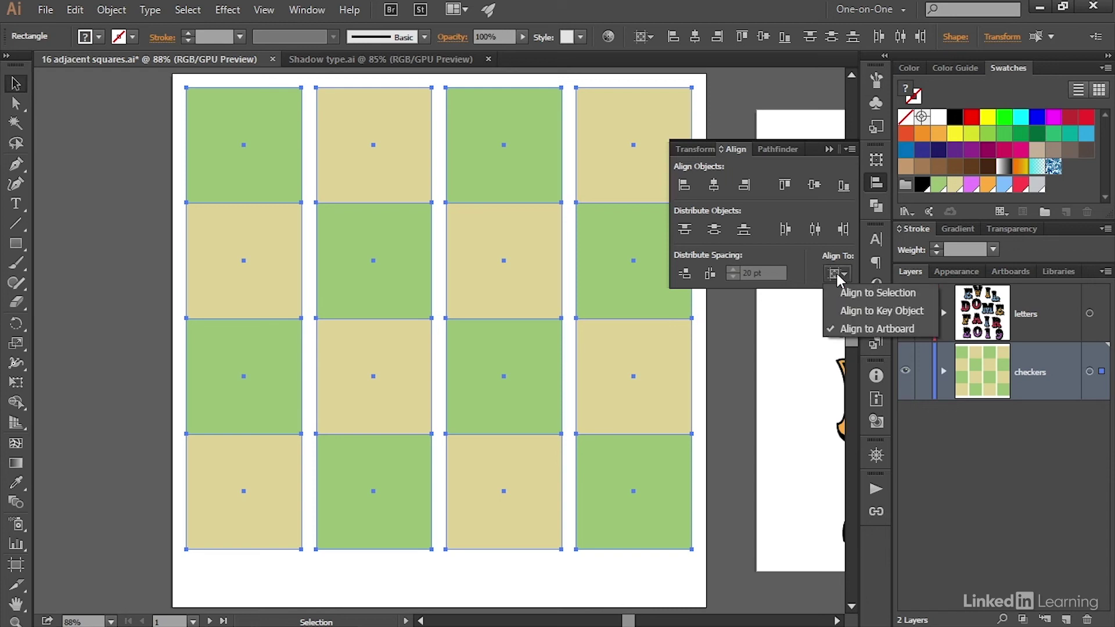
left_click(834, 312)
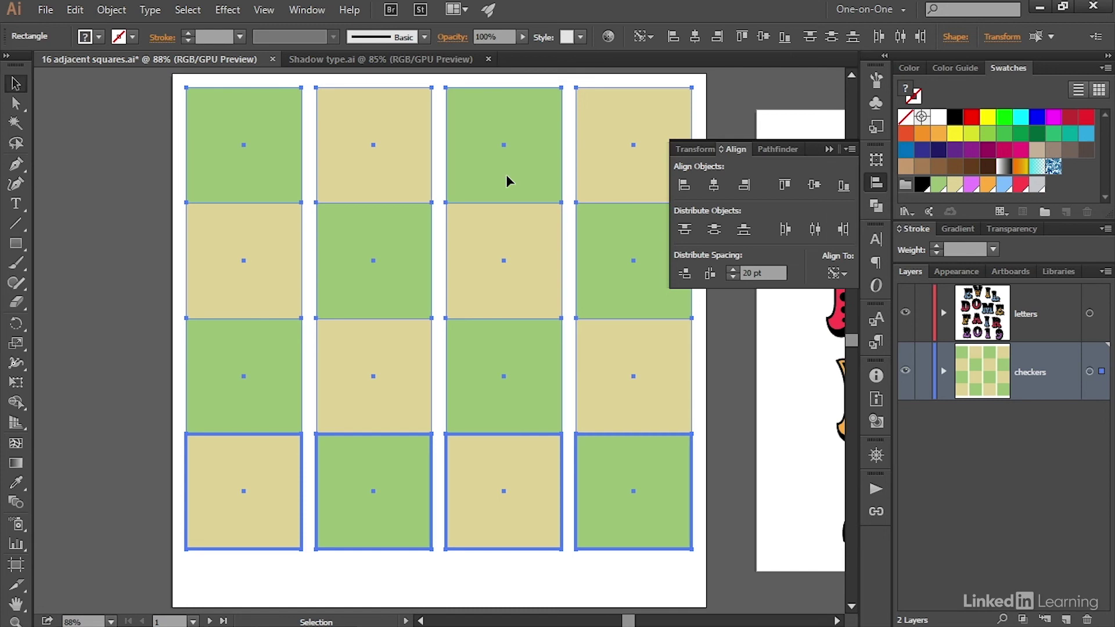
left_click(513, 161)
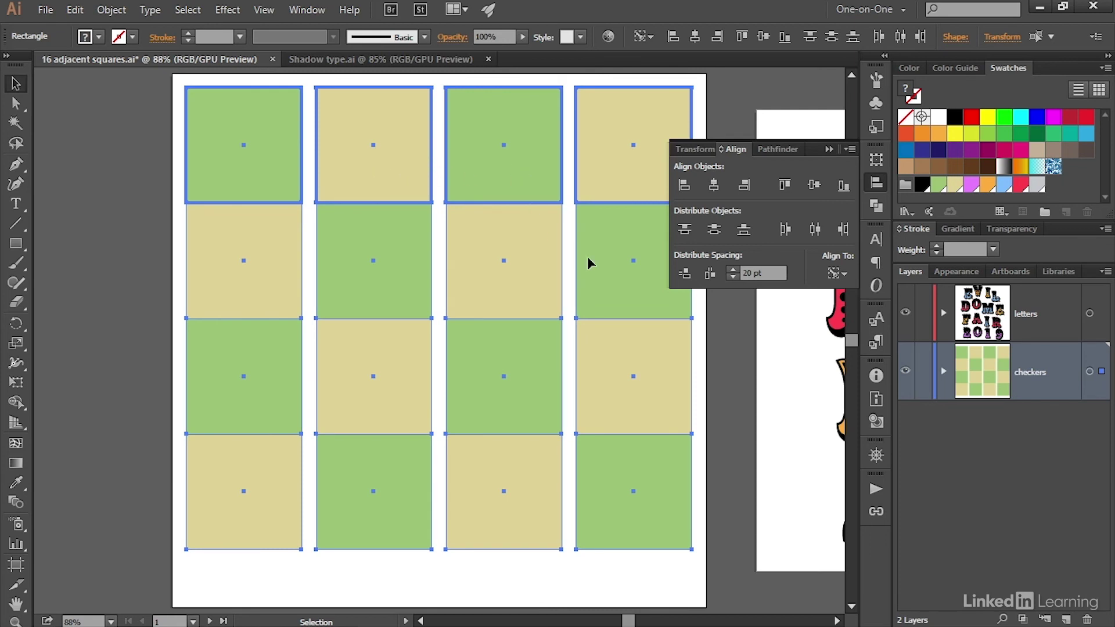
left_click(685, 273)
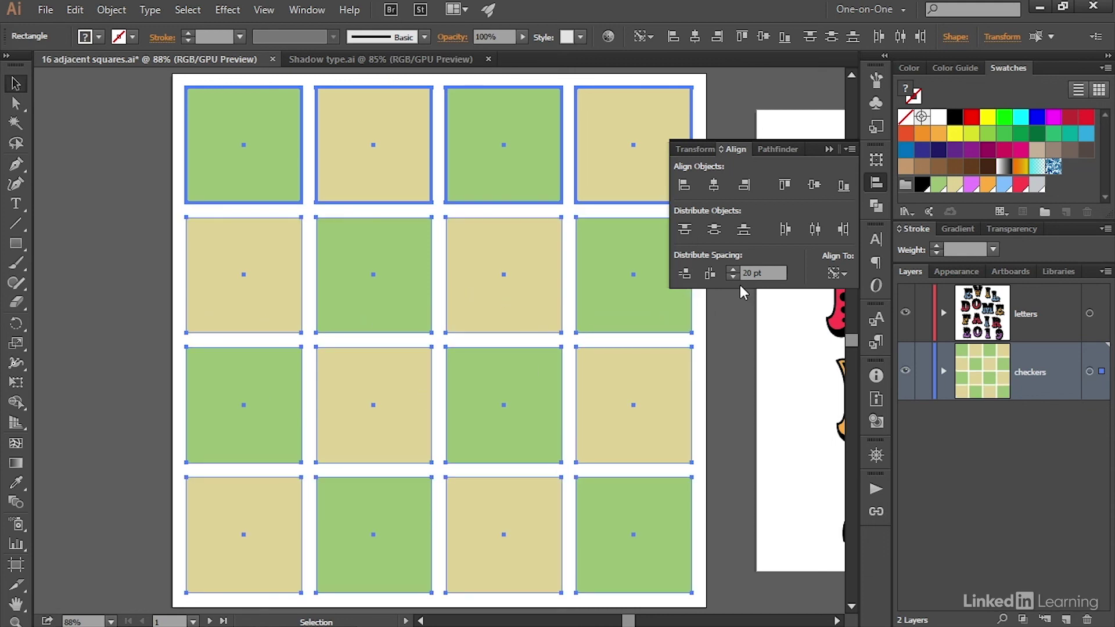
left_click(87, 351)
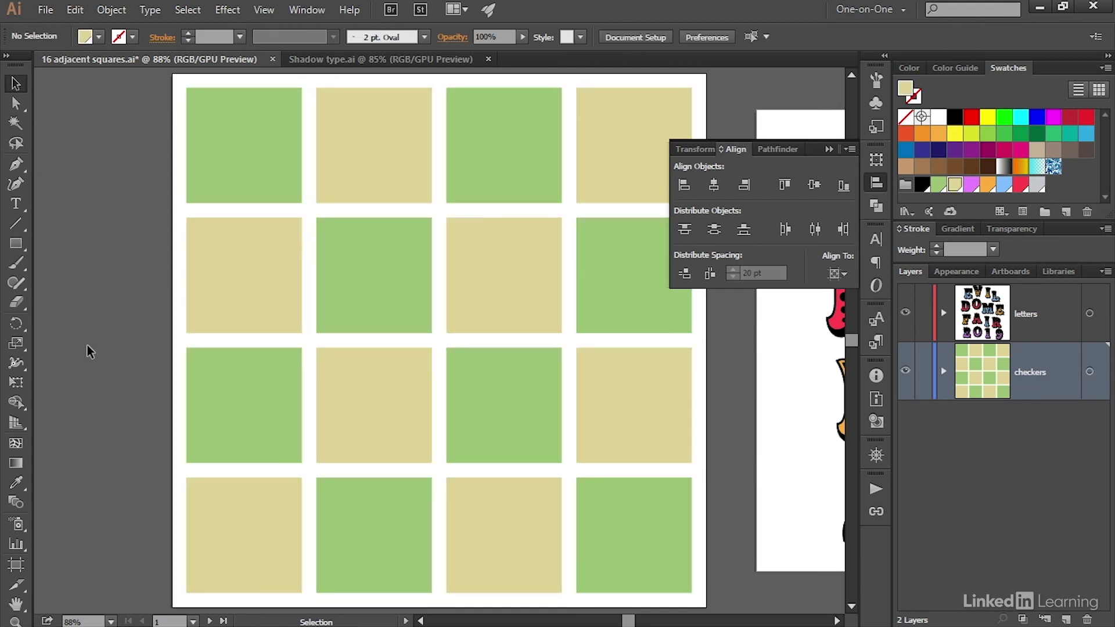